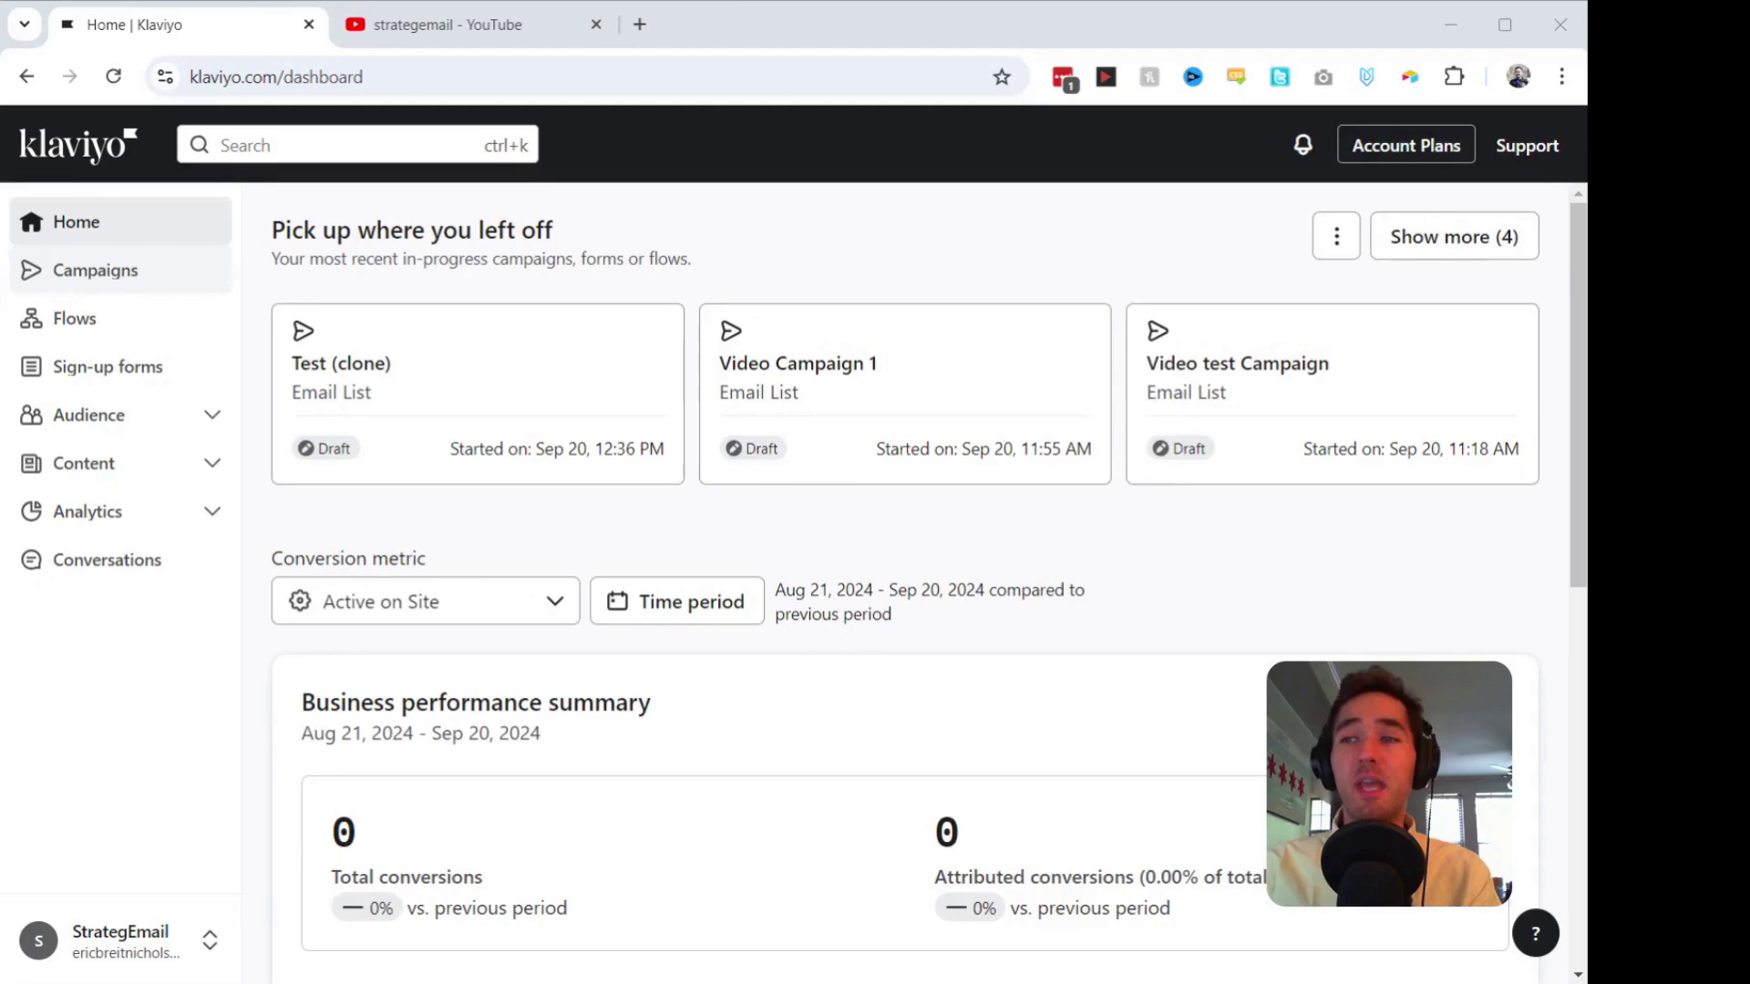
Step: Open the Campaigns list from the sidebar of the home dashboard
click(95, 270)
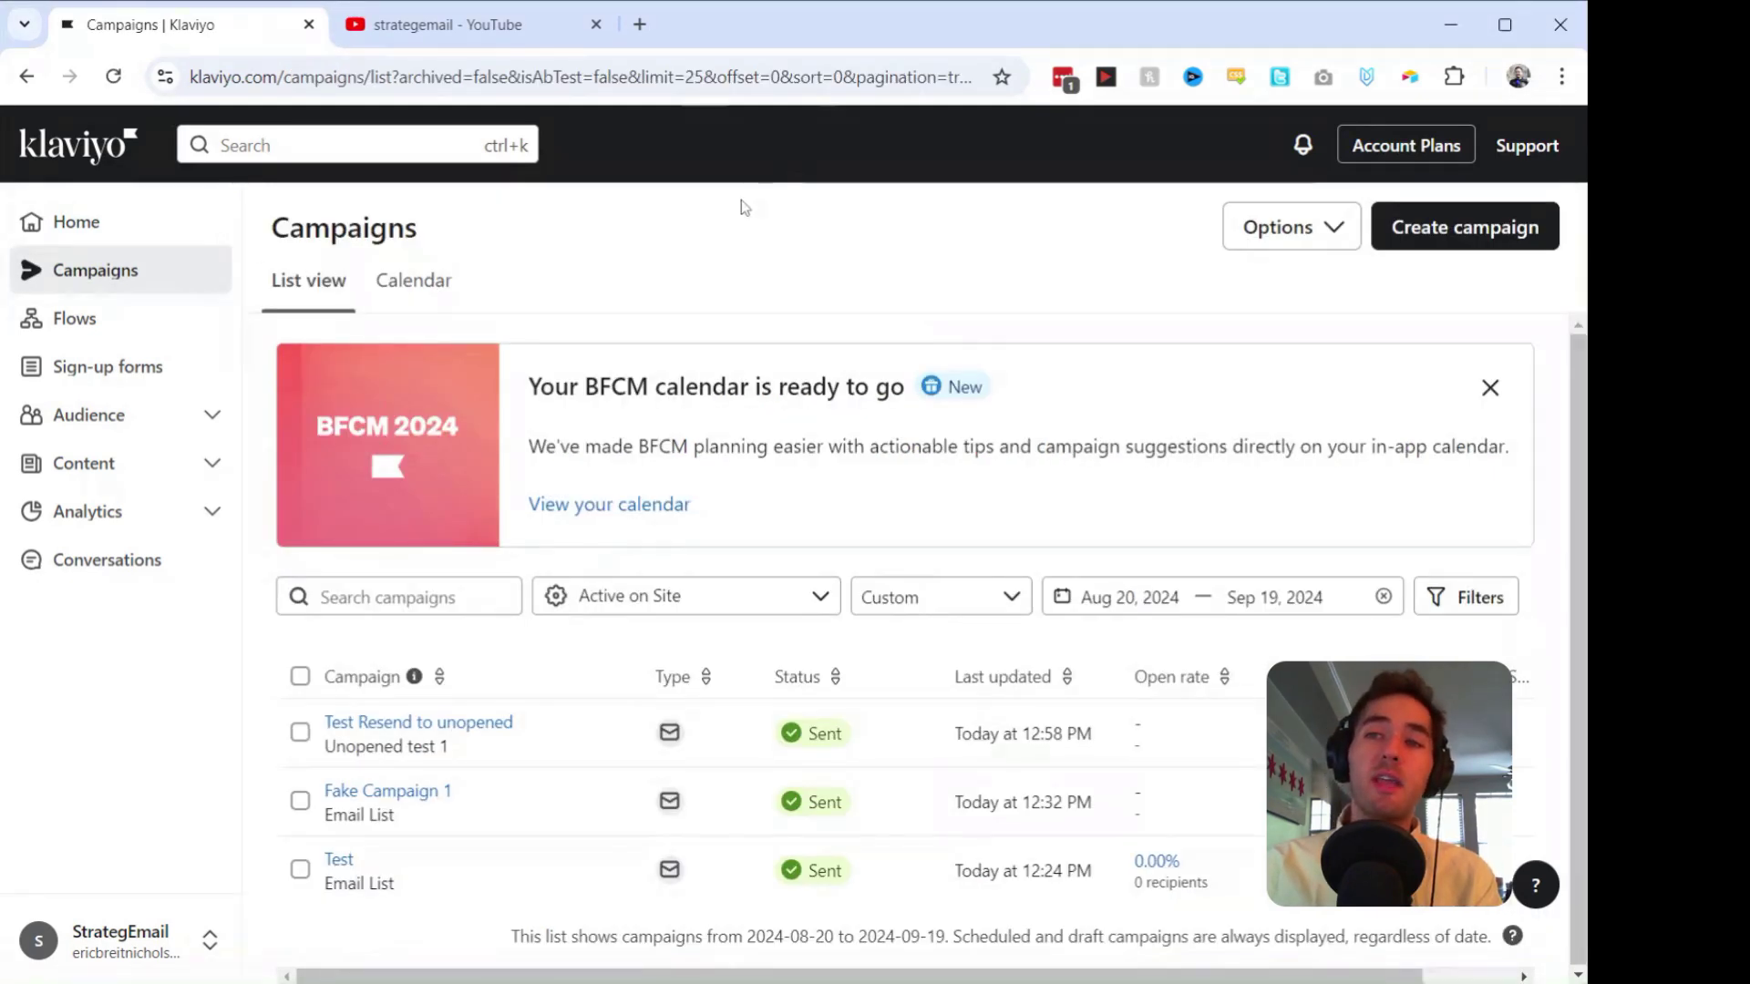
Step: Create a new campaign named 'Test email 3'
click(1417, 230)
key(ctrl+a)
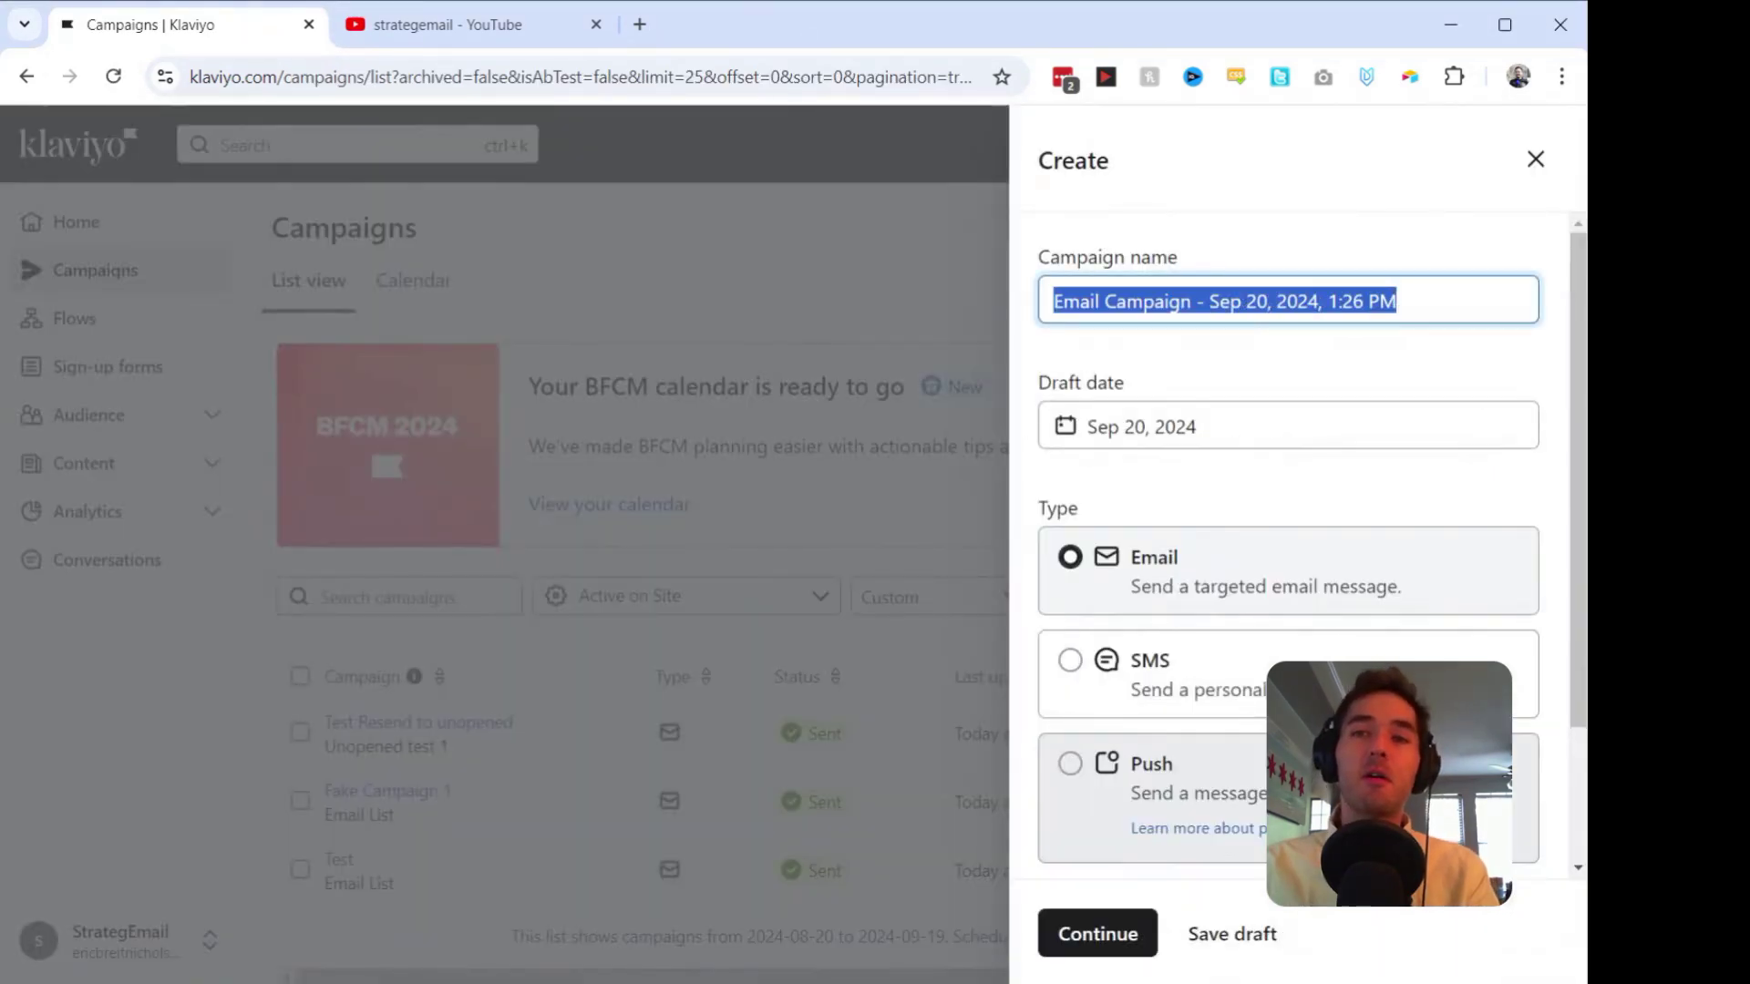
text(Test )
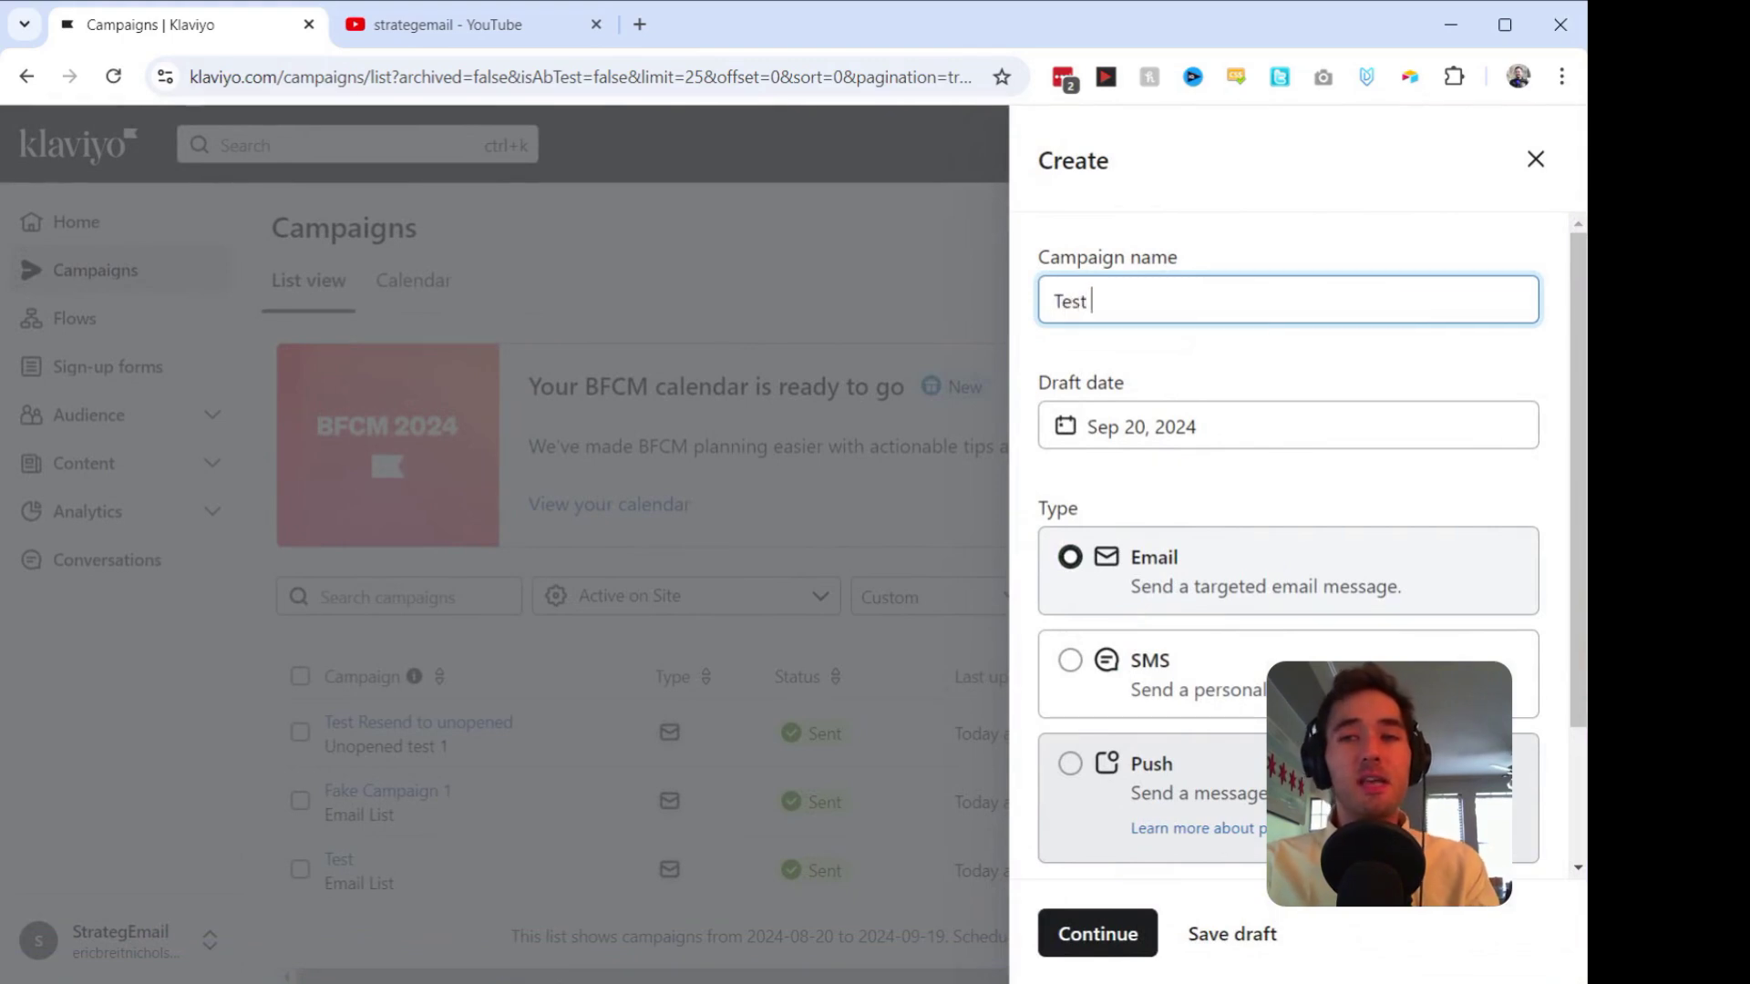
text(email 3)
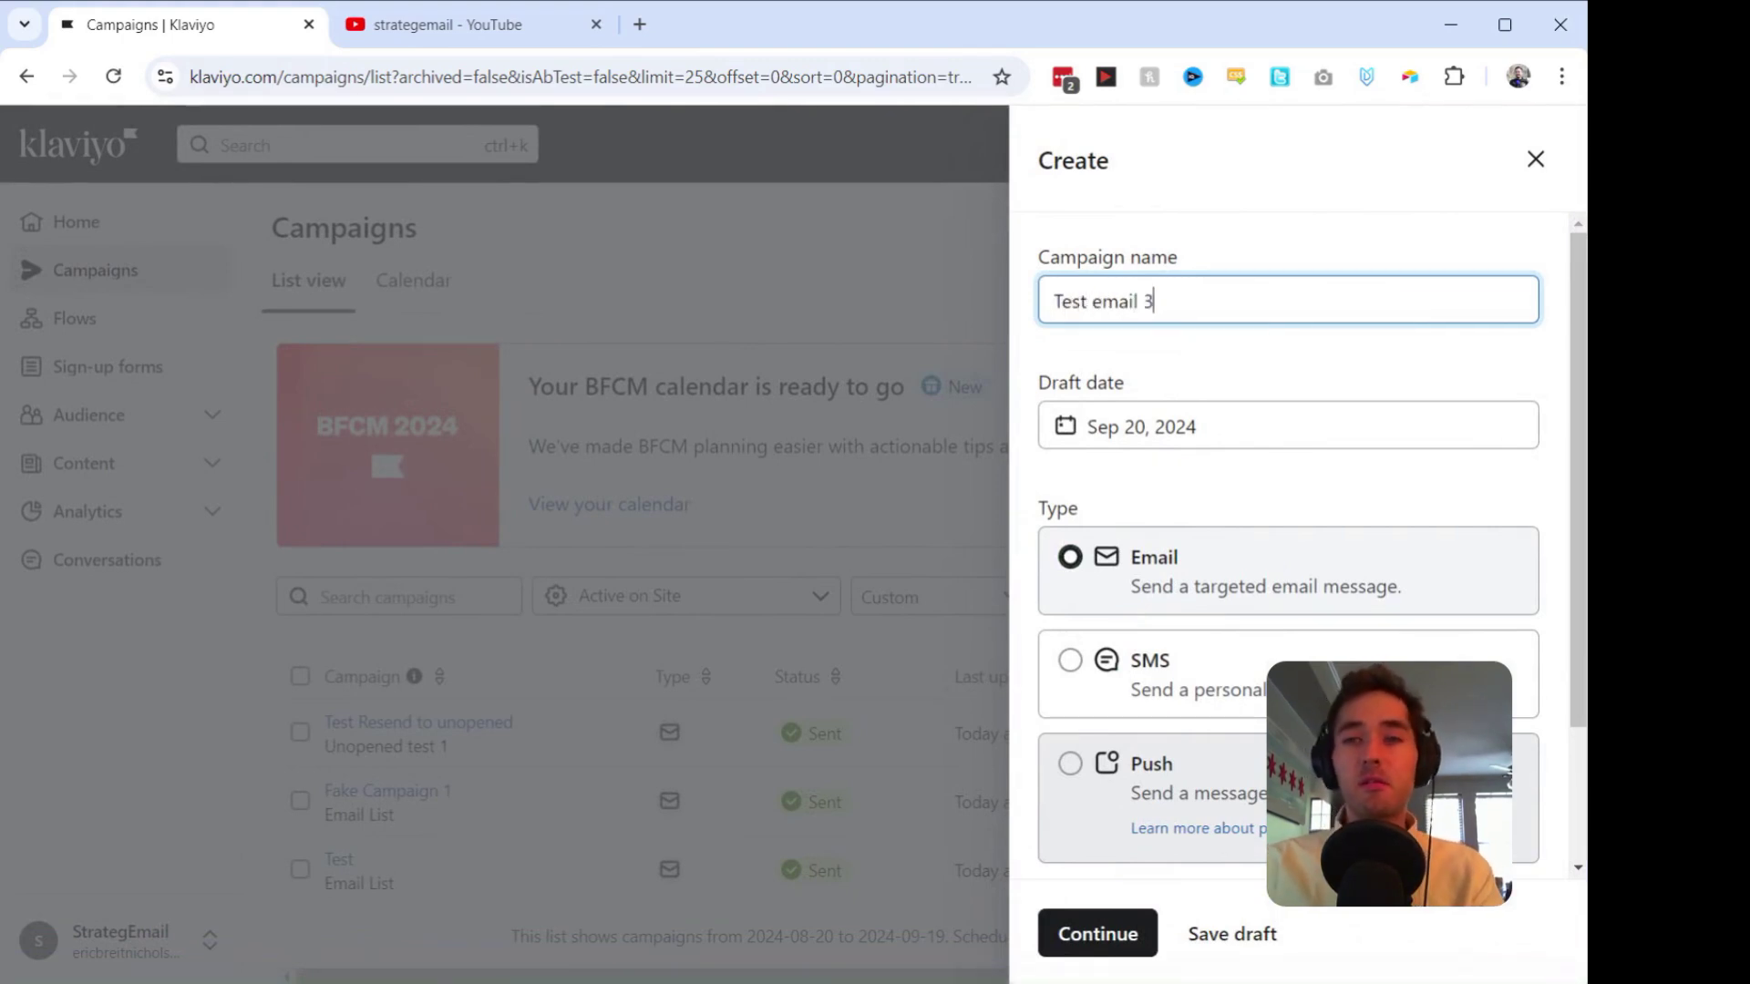
key(Return)
Step: Send the campaign to Email List with UTM tracking enabled, then continue
click(584, 377)
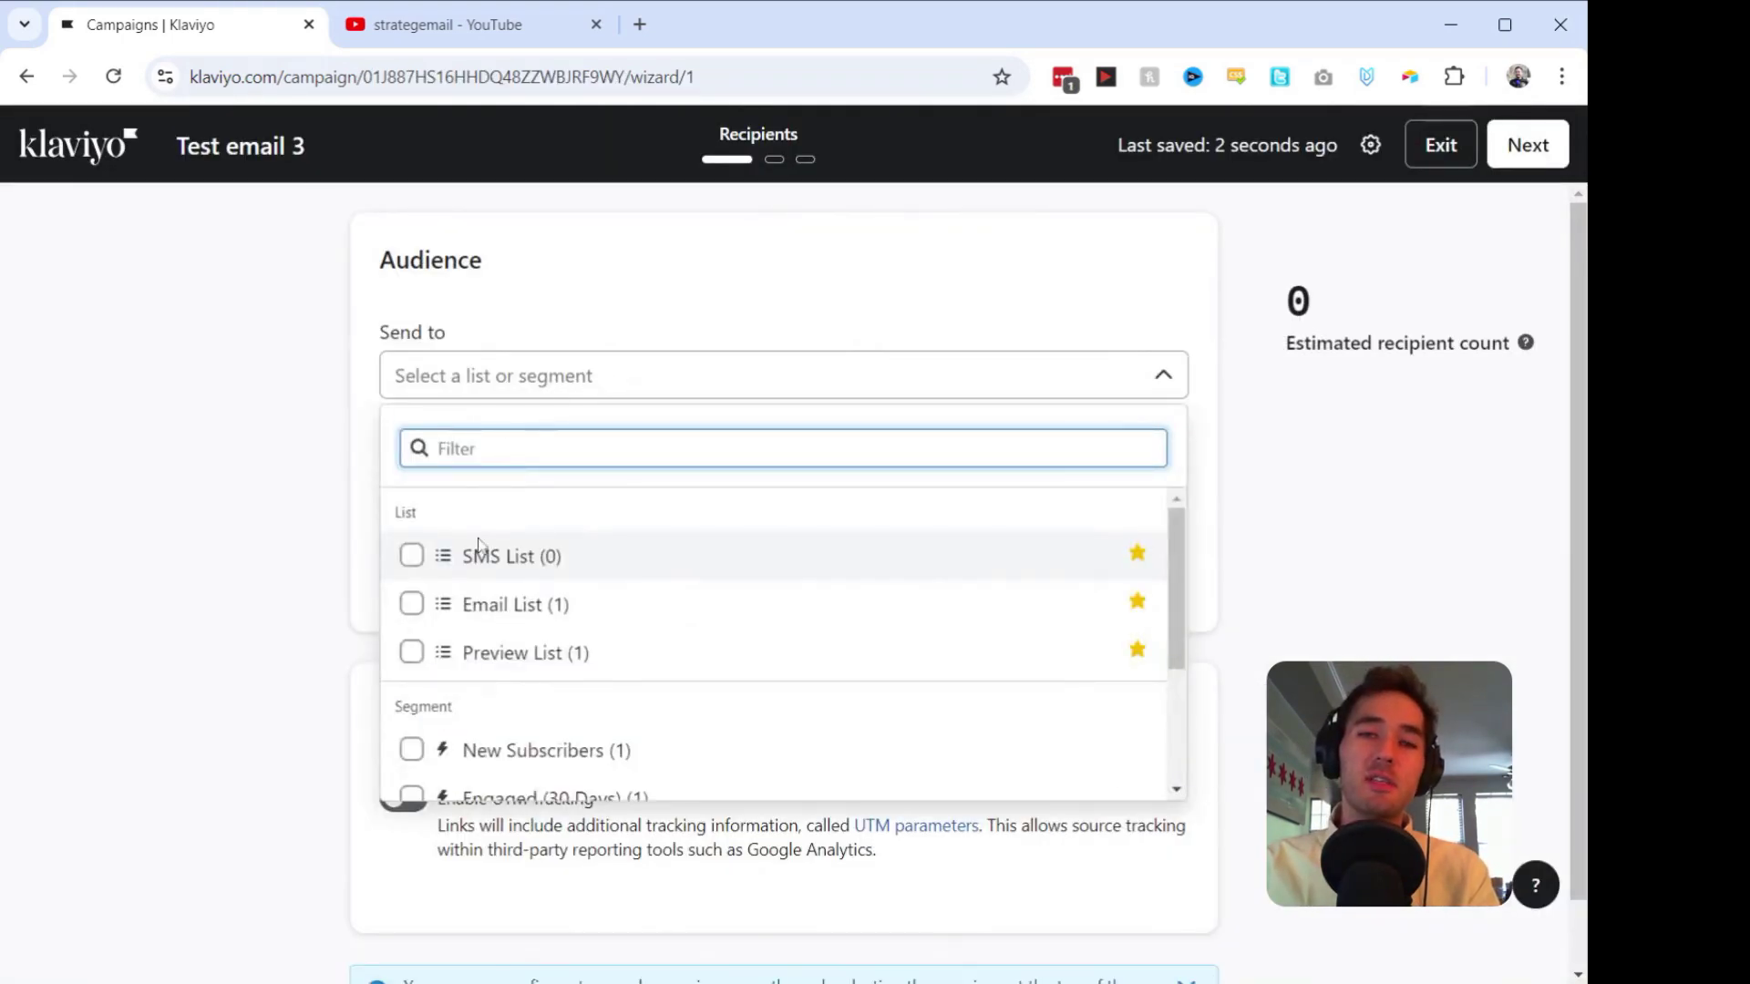
click(480, 605)
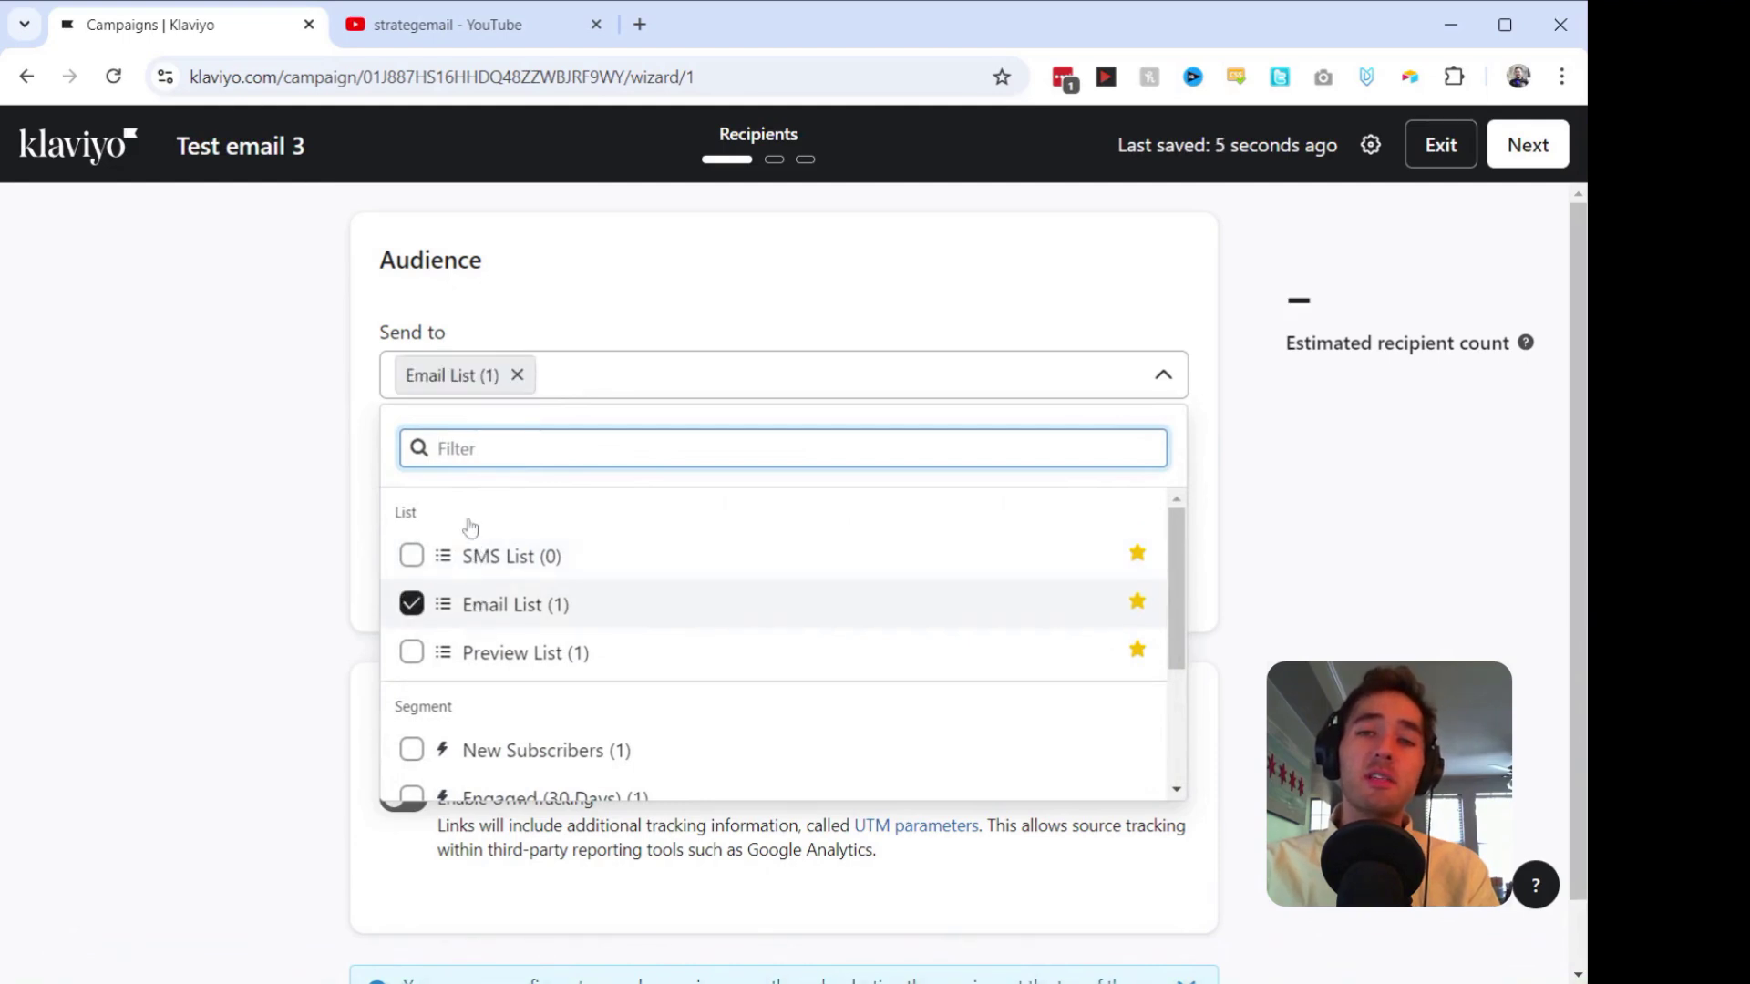
click(671, 355)
scroll(547, 538, down, 1)
click(410, 721)
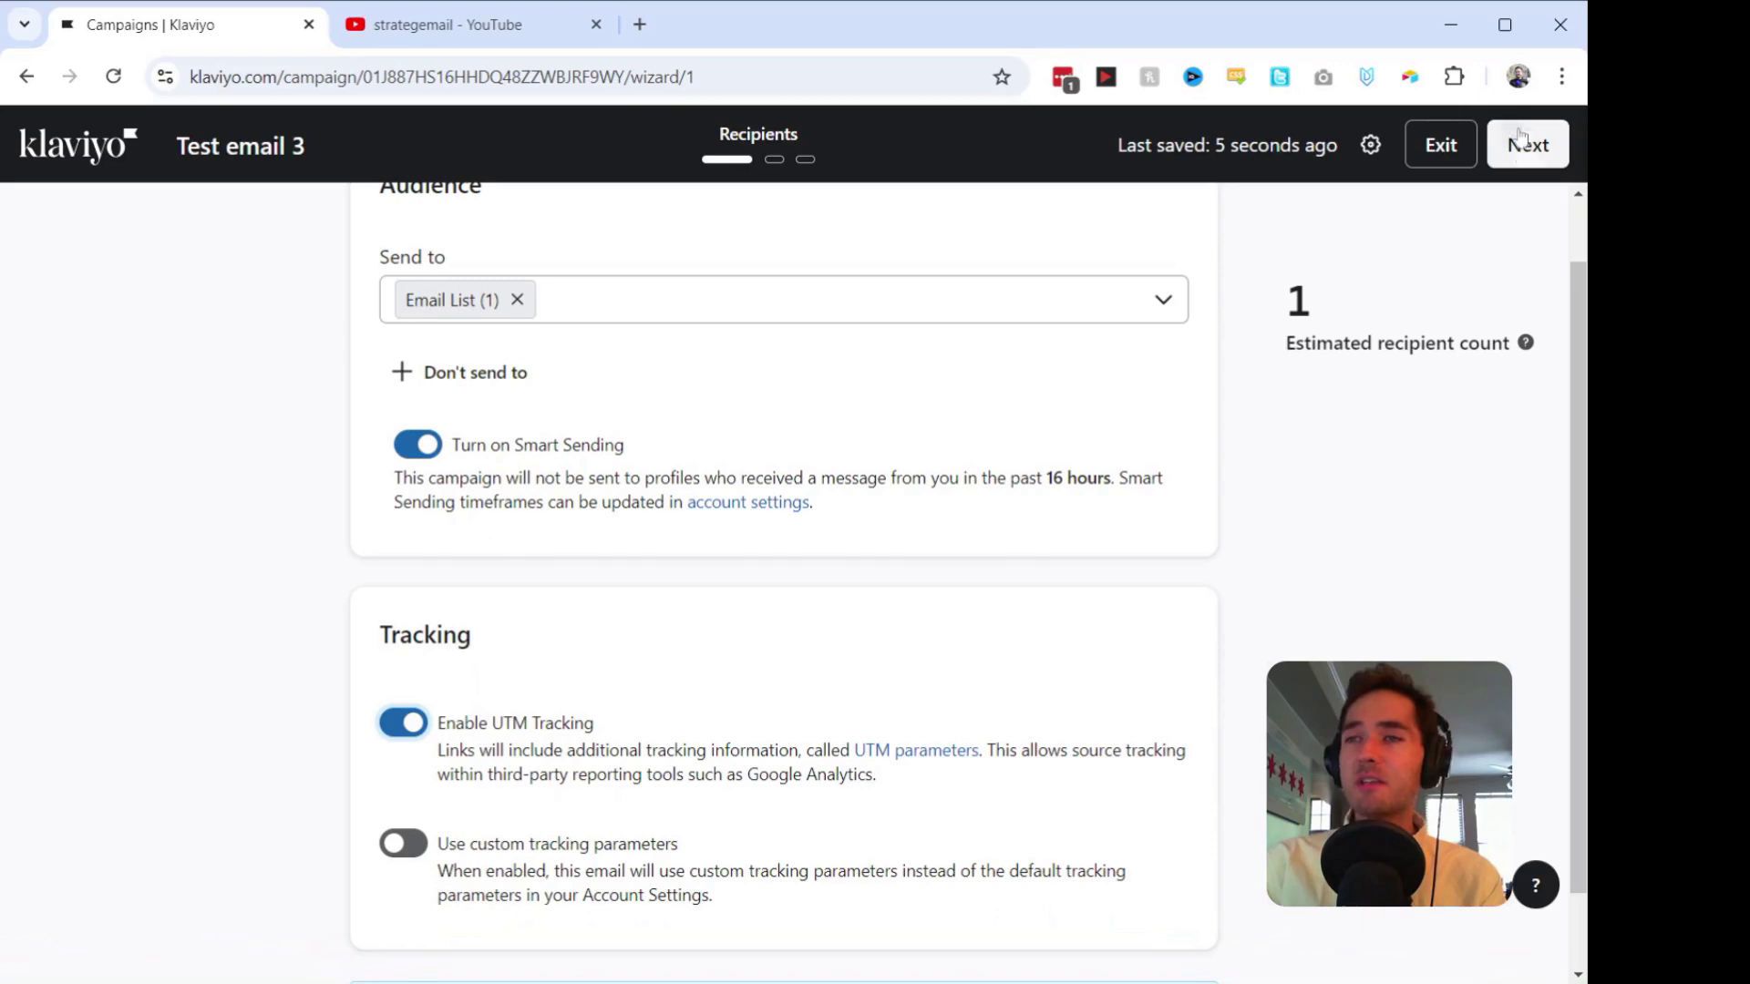
click(1525, 159)
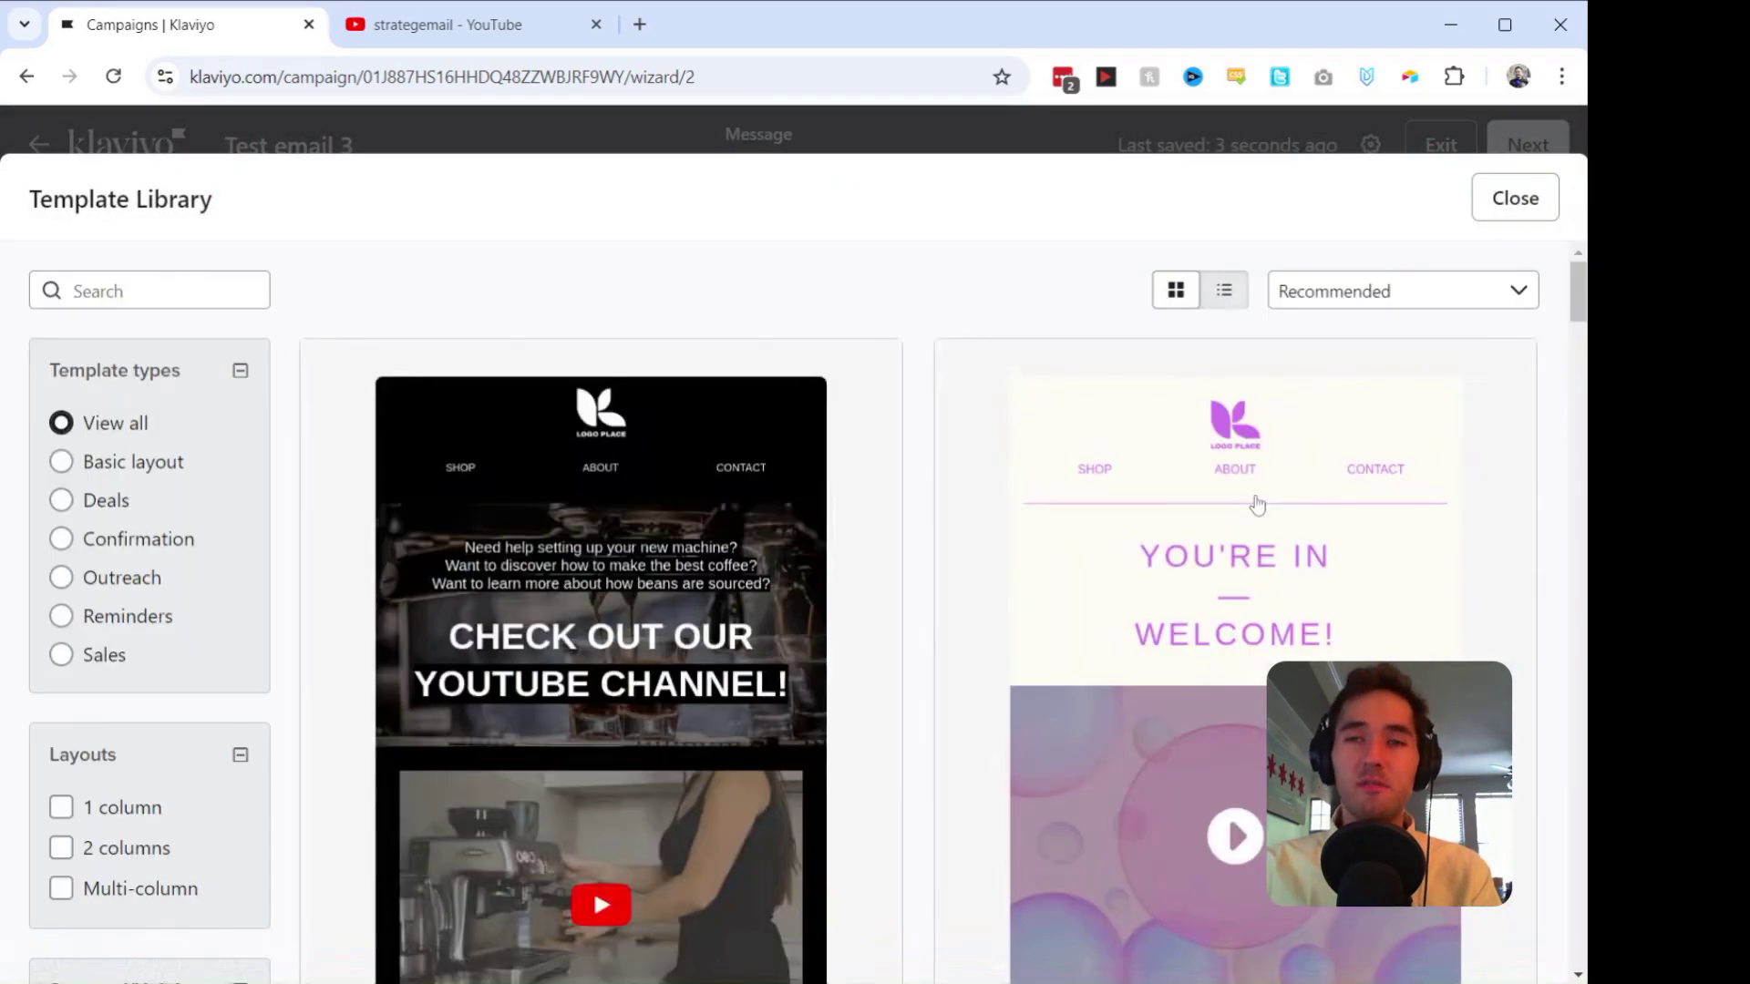
Step: Apply the Outreach - Welcome VIP video template and enter subject line 'Test email 3'
click(1256, 504)
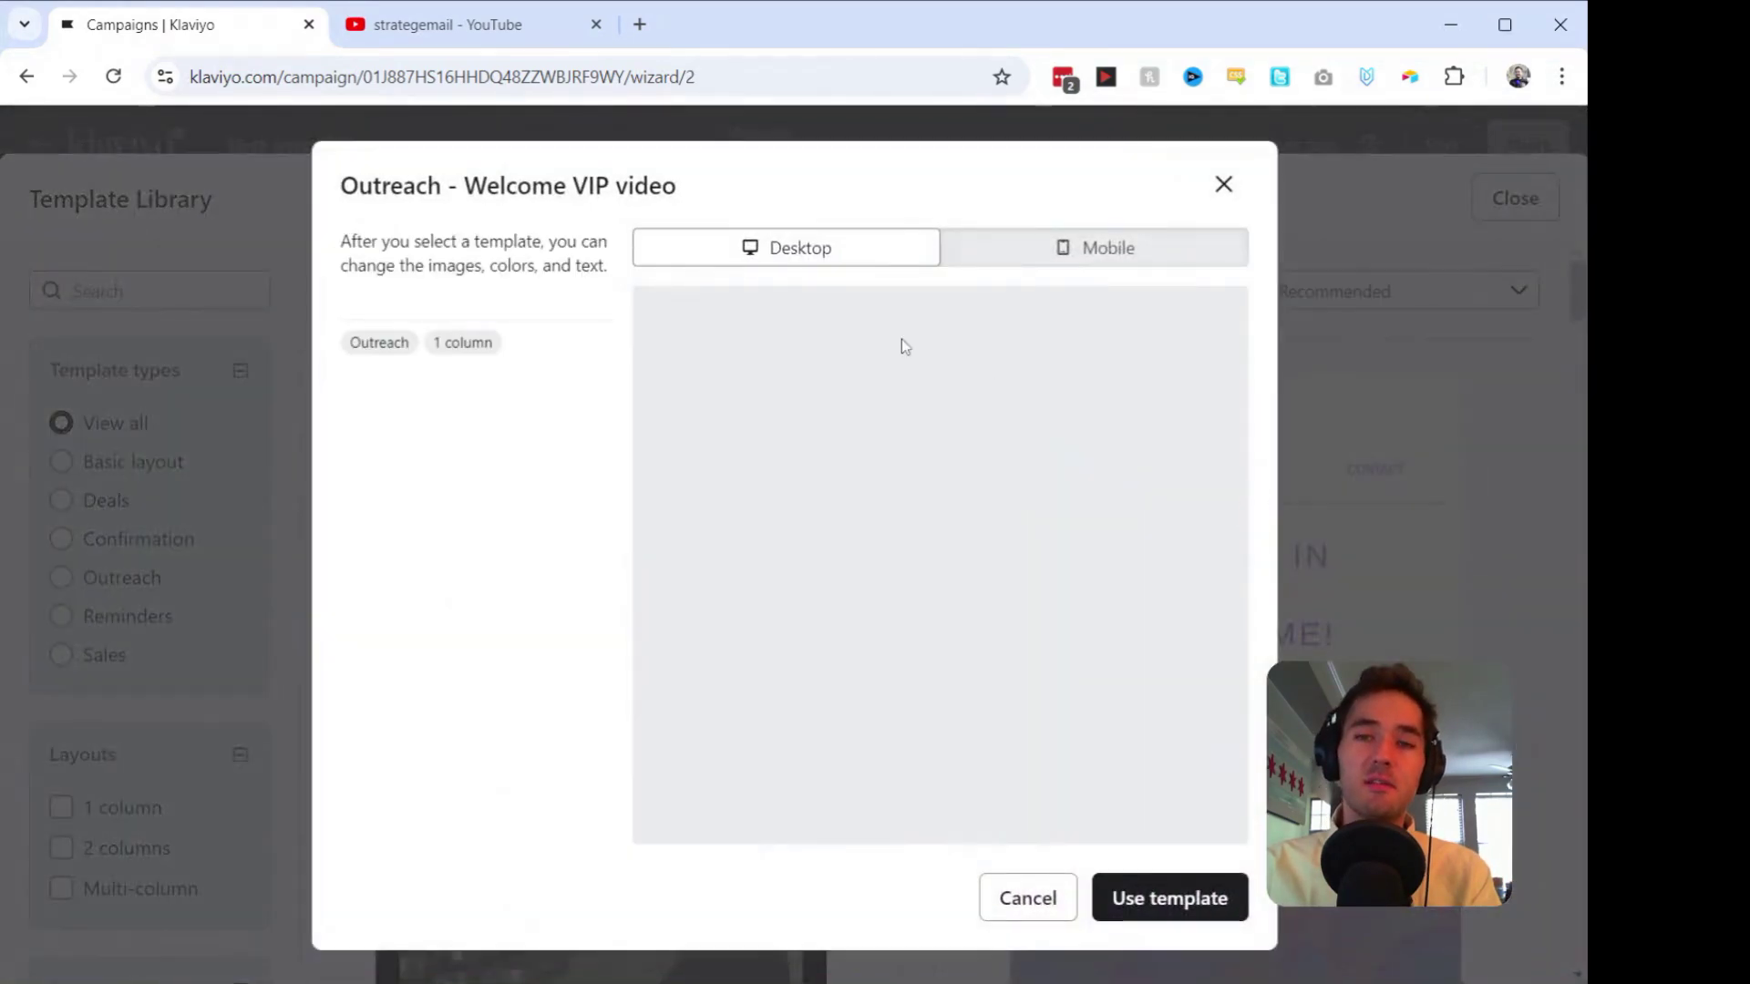
click(1176, 891)
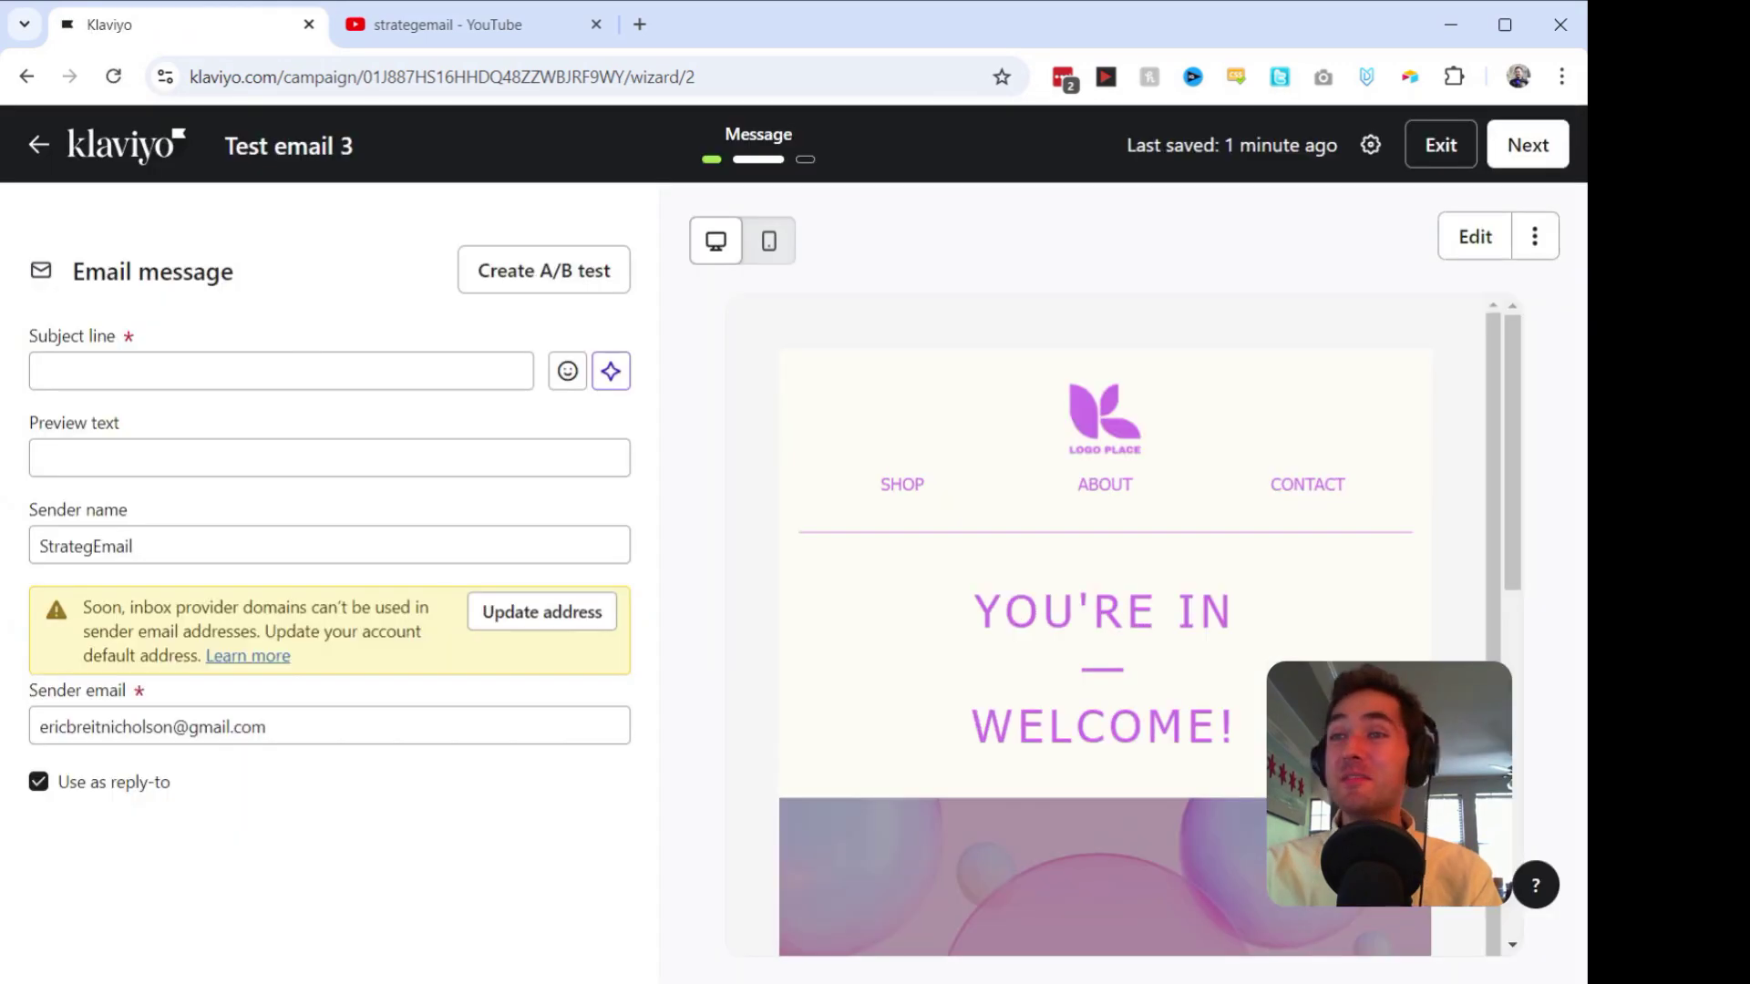
click(209, 372)
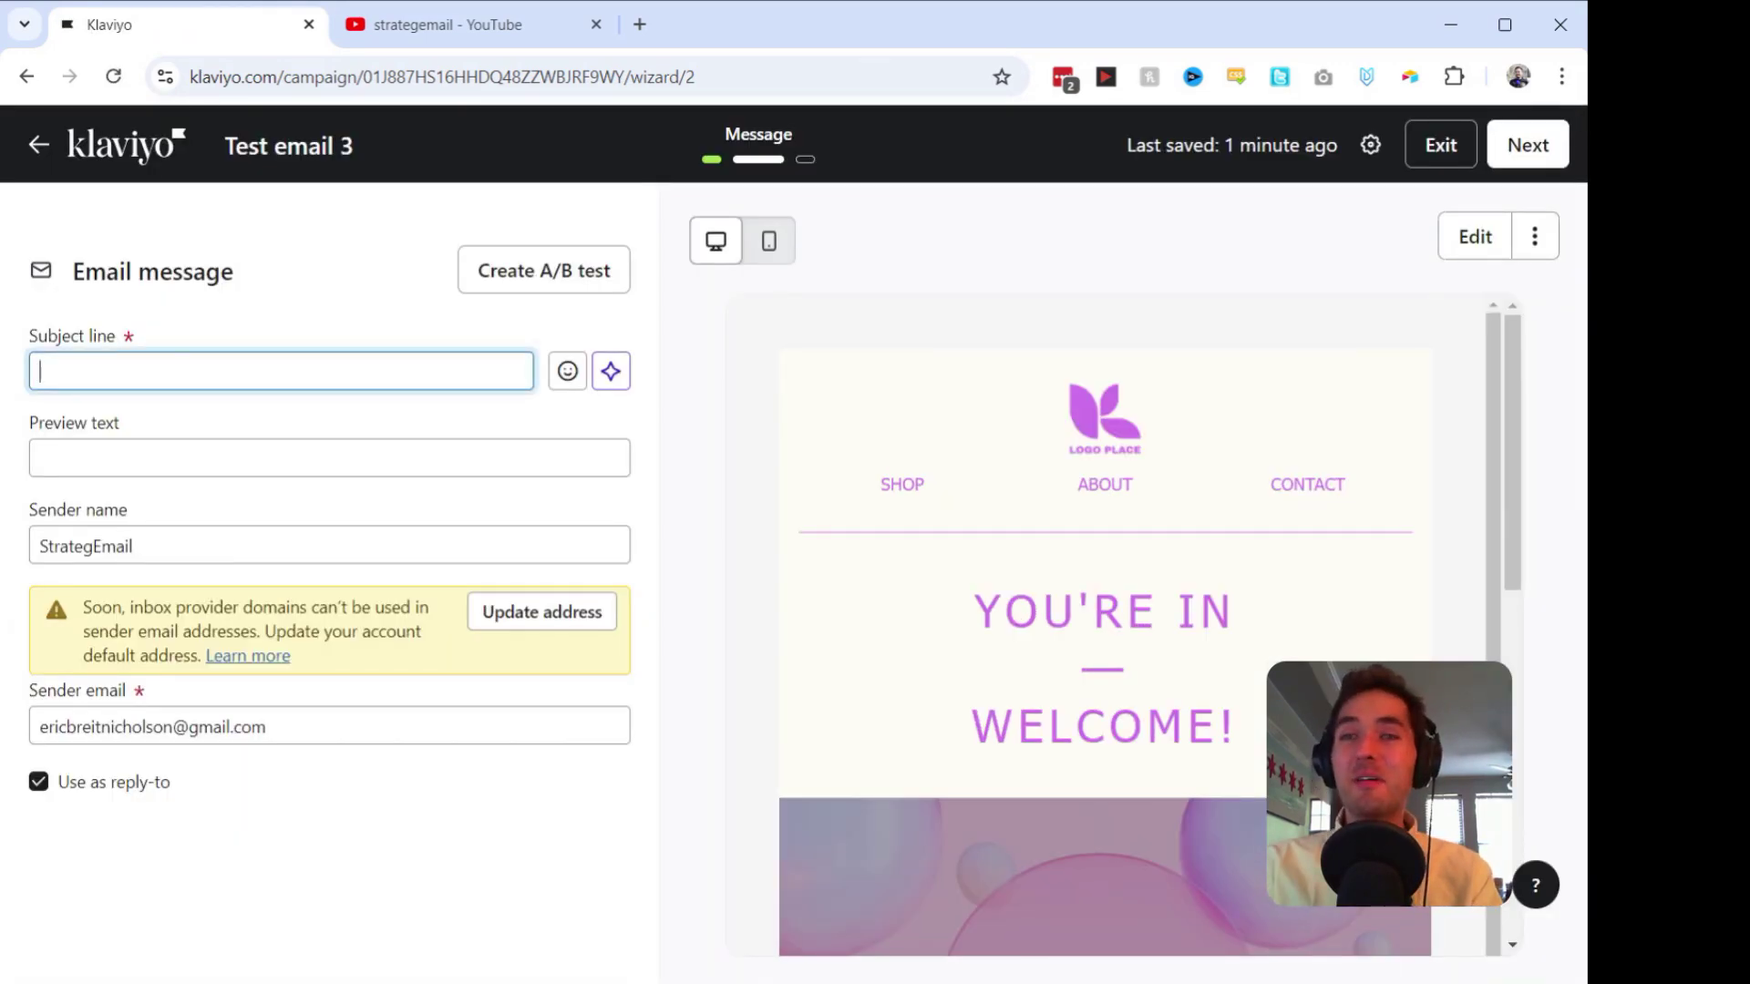
text(Test )
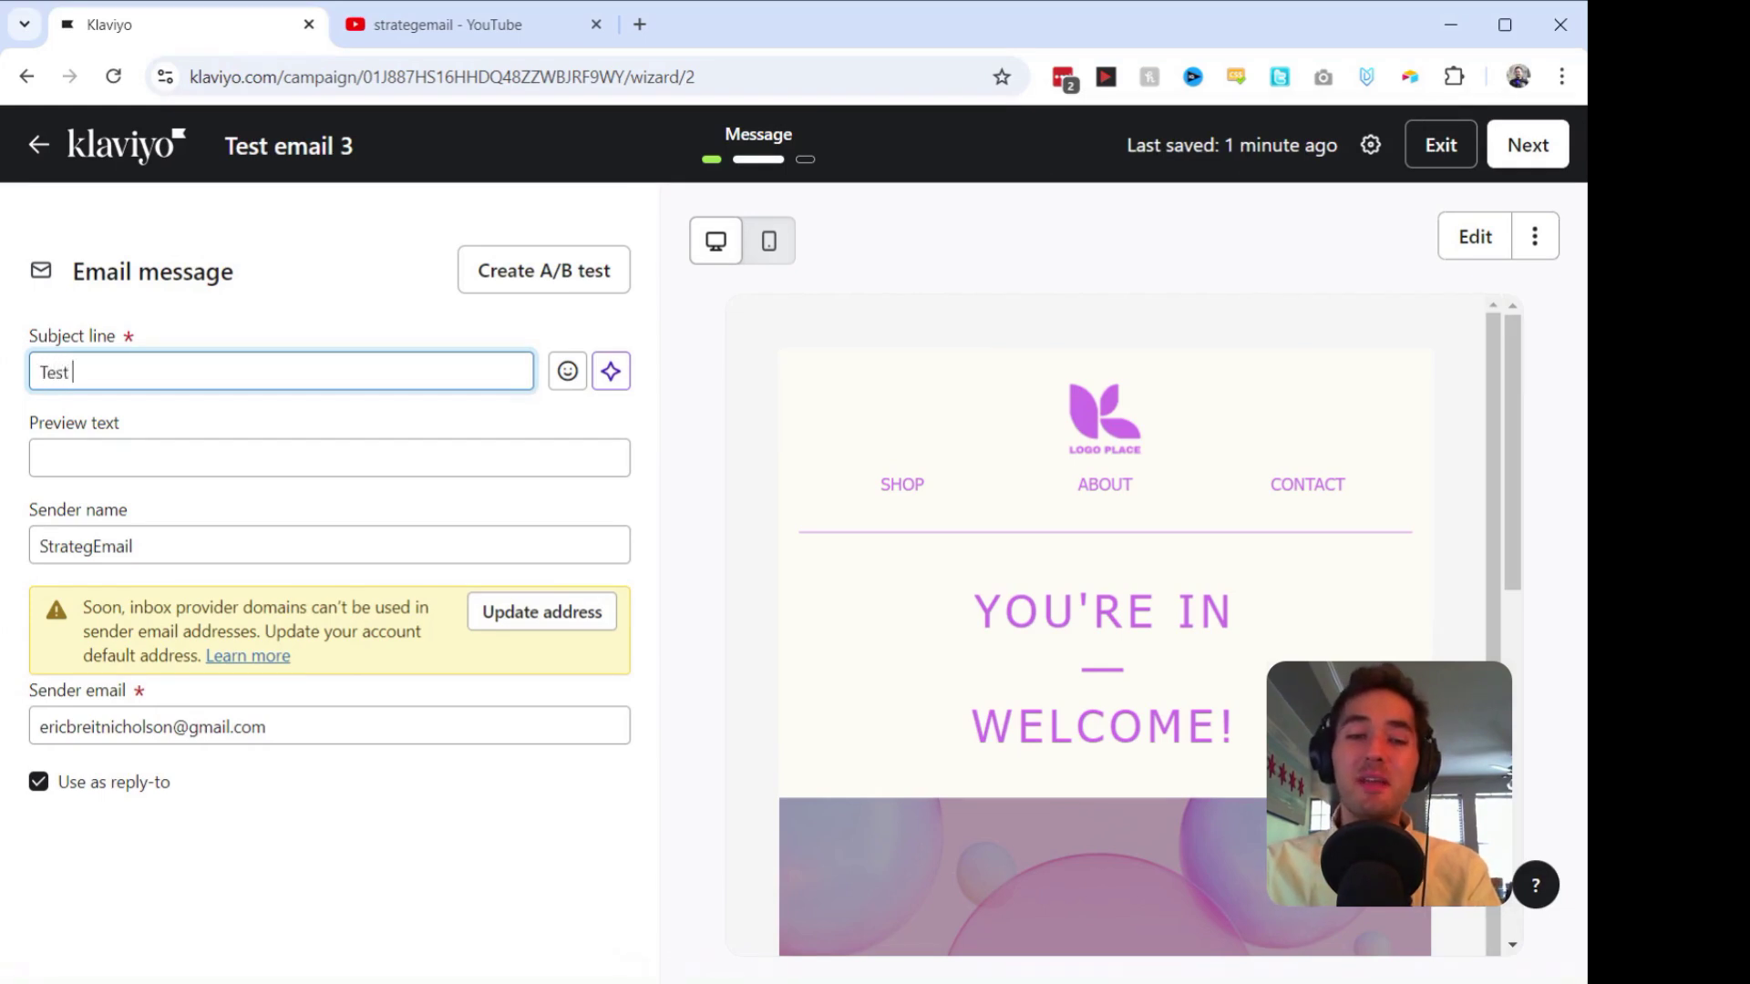
text(email 3)
Step: Add preview text 'Test' and open the email content for editing
click(102, 443)
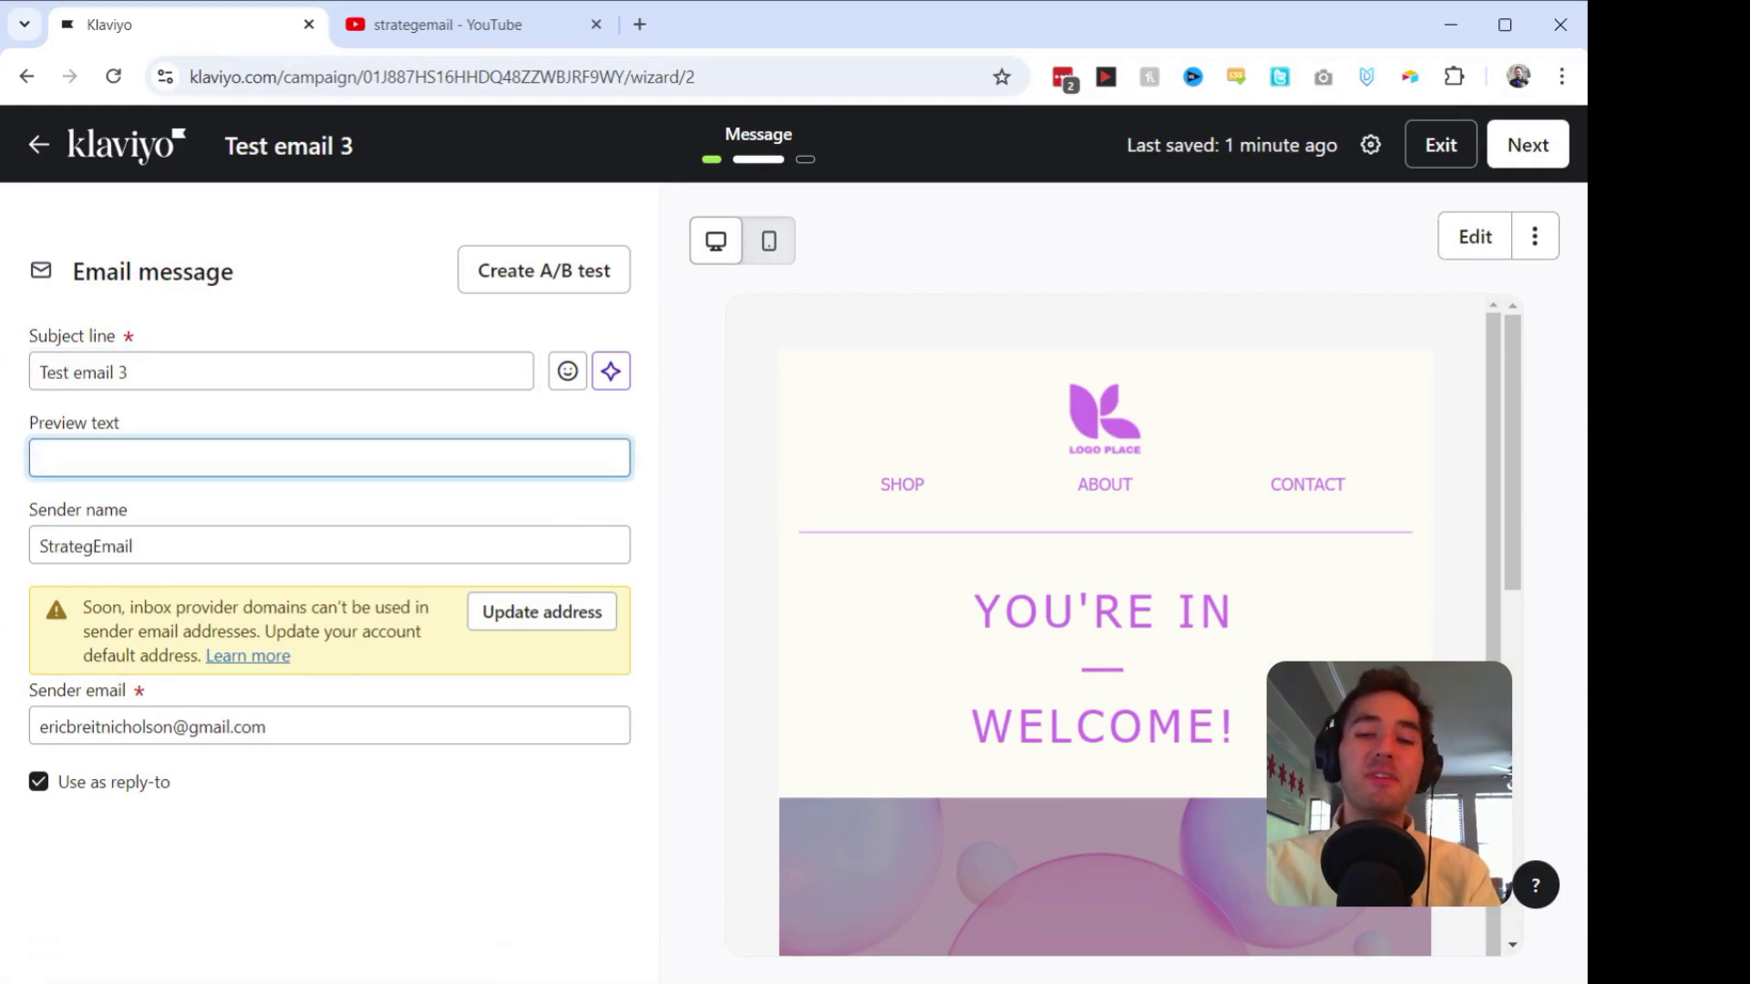
text(Test)
click(1535, 236)
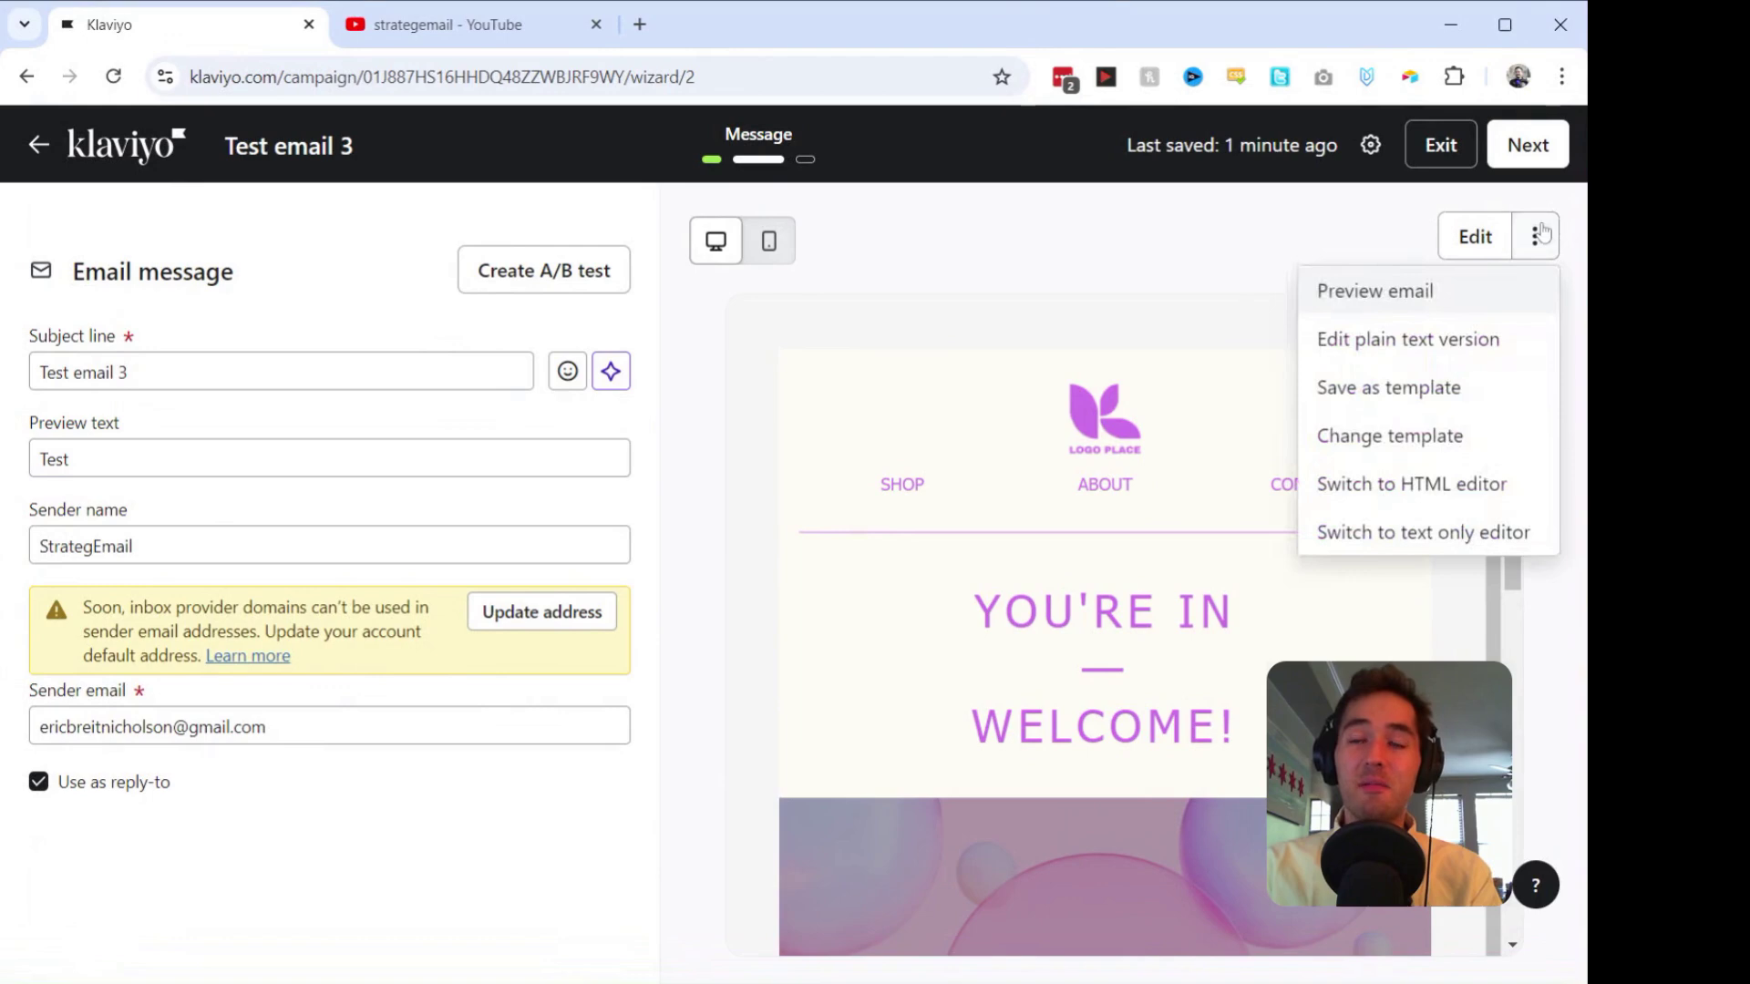
click(1474, 237)
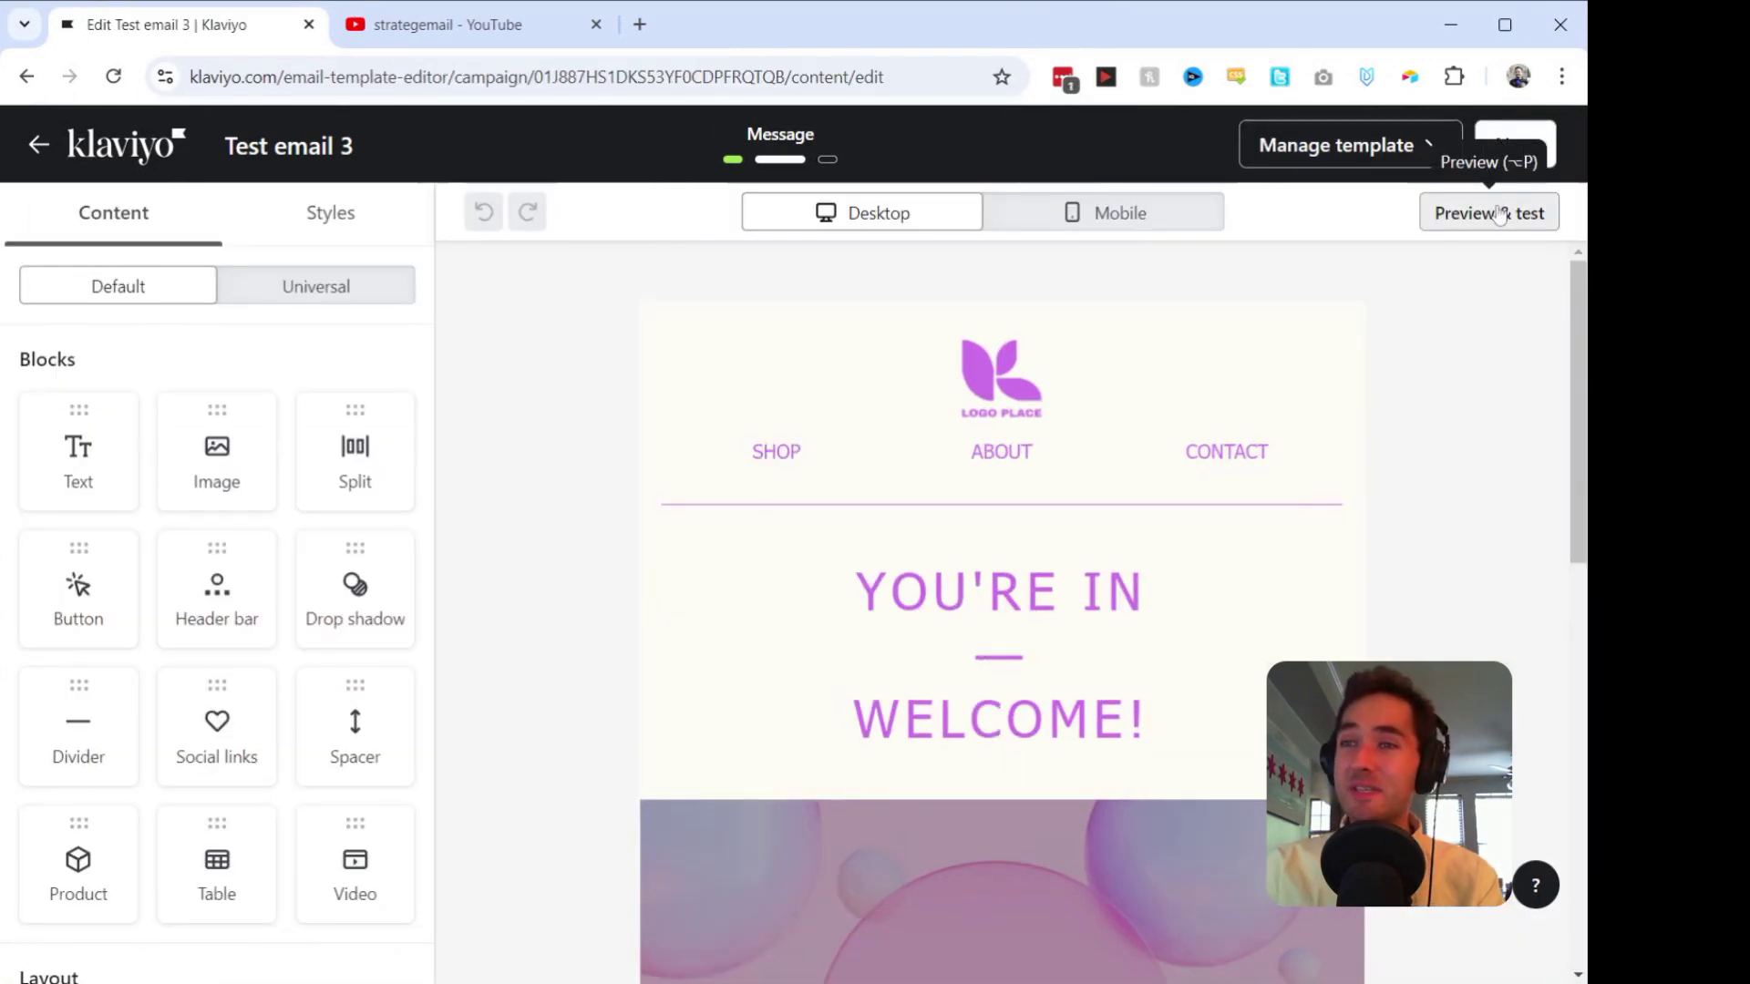
Step: Preview the Test email 3 design on desktop and mobile
click(1489, 213)
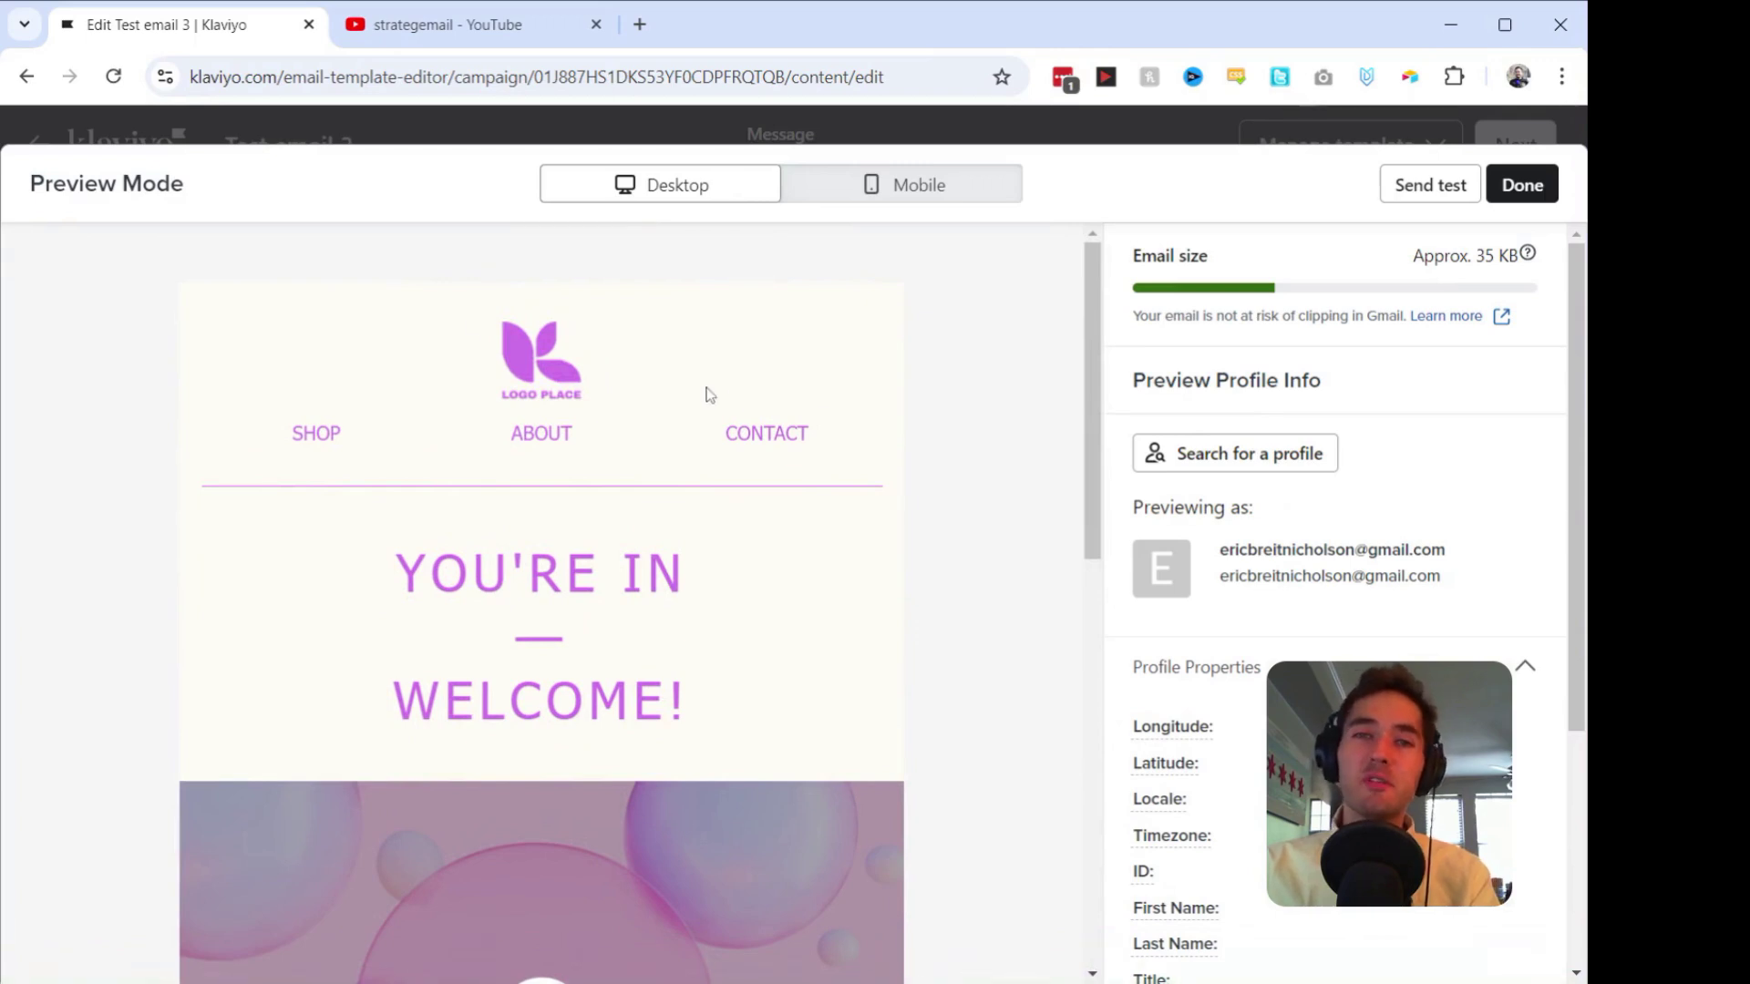
scroll(627, 629, down, 7)
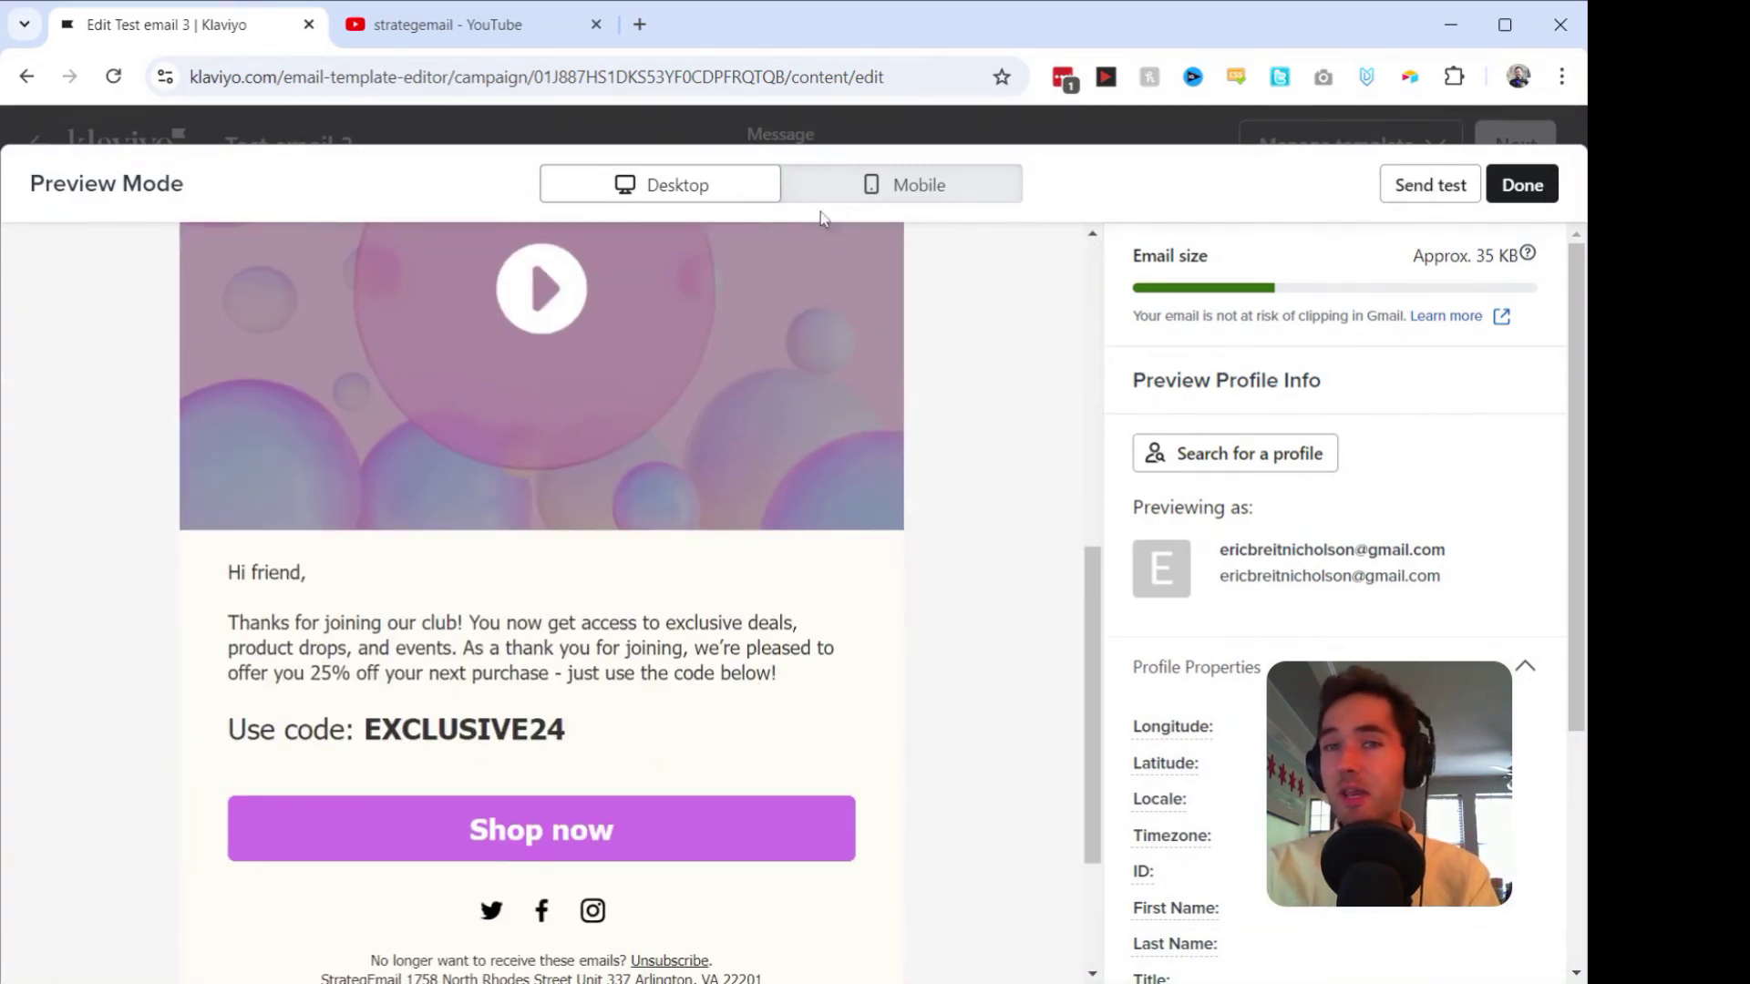
click(865, 201)
scroll(625, 629, down, 5)
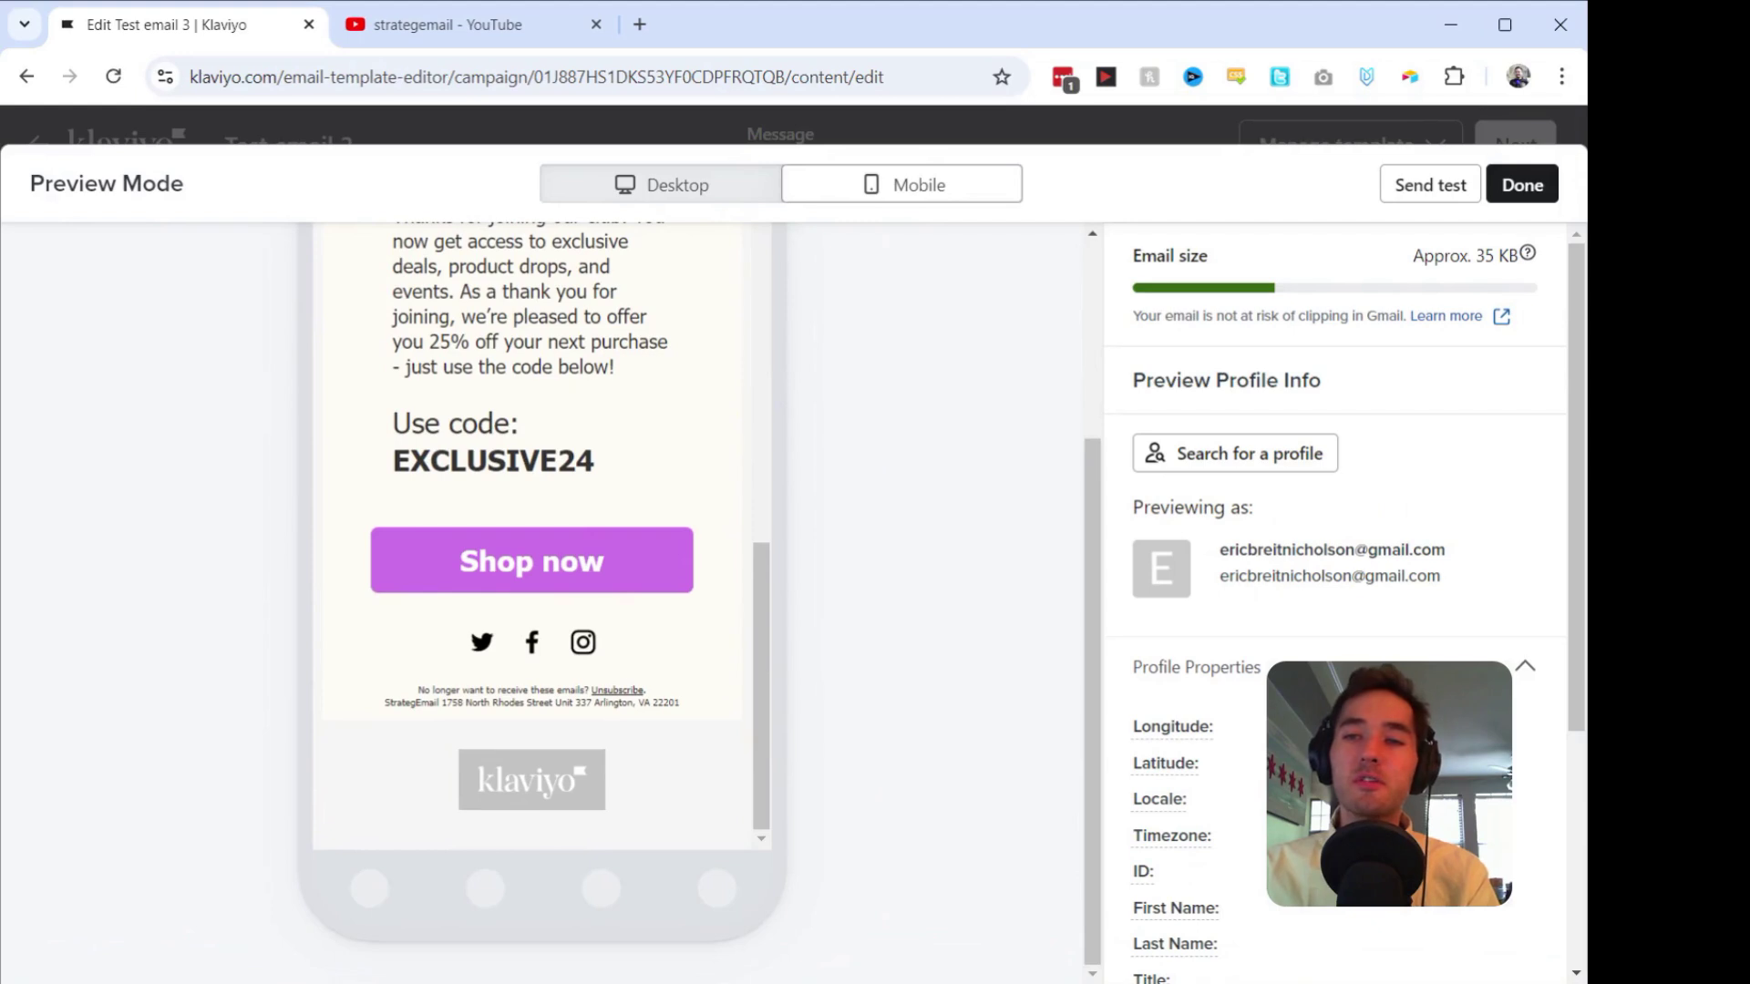
Step: Send a test copy to the sender's own e-mail address, then continue past the design
click(1429, 185)
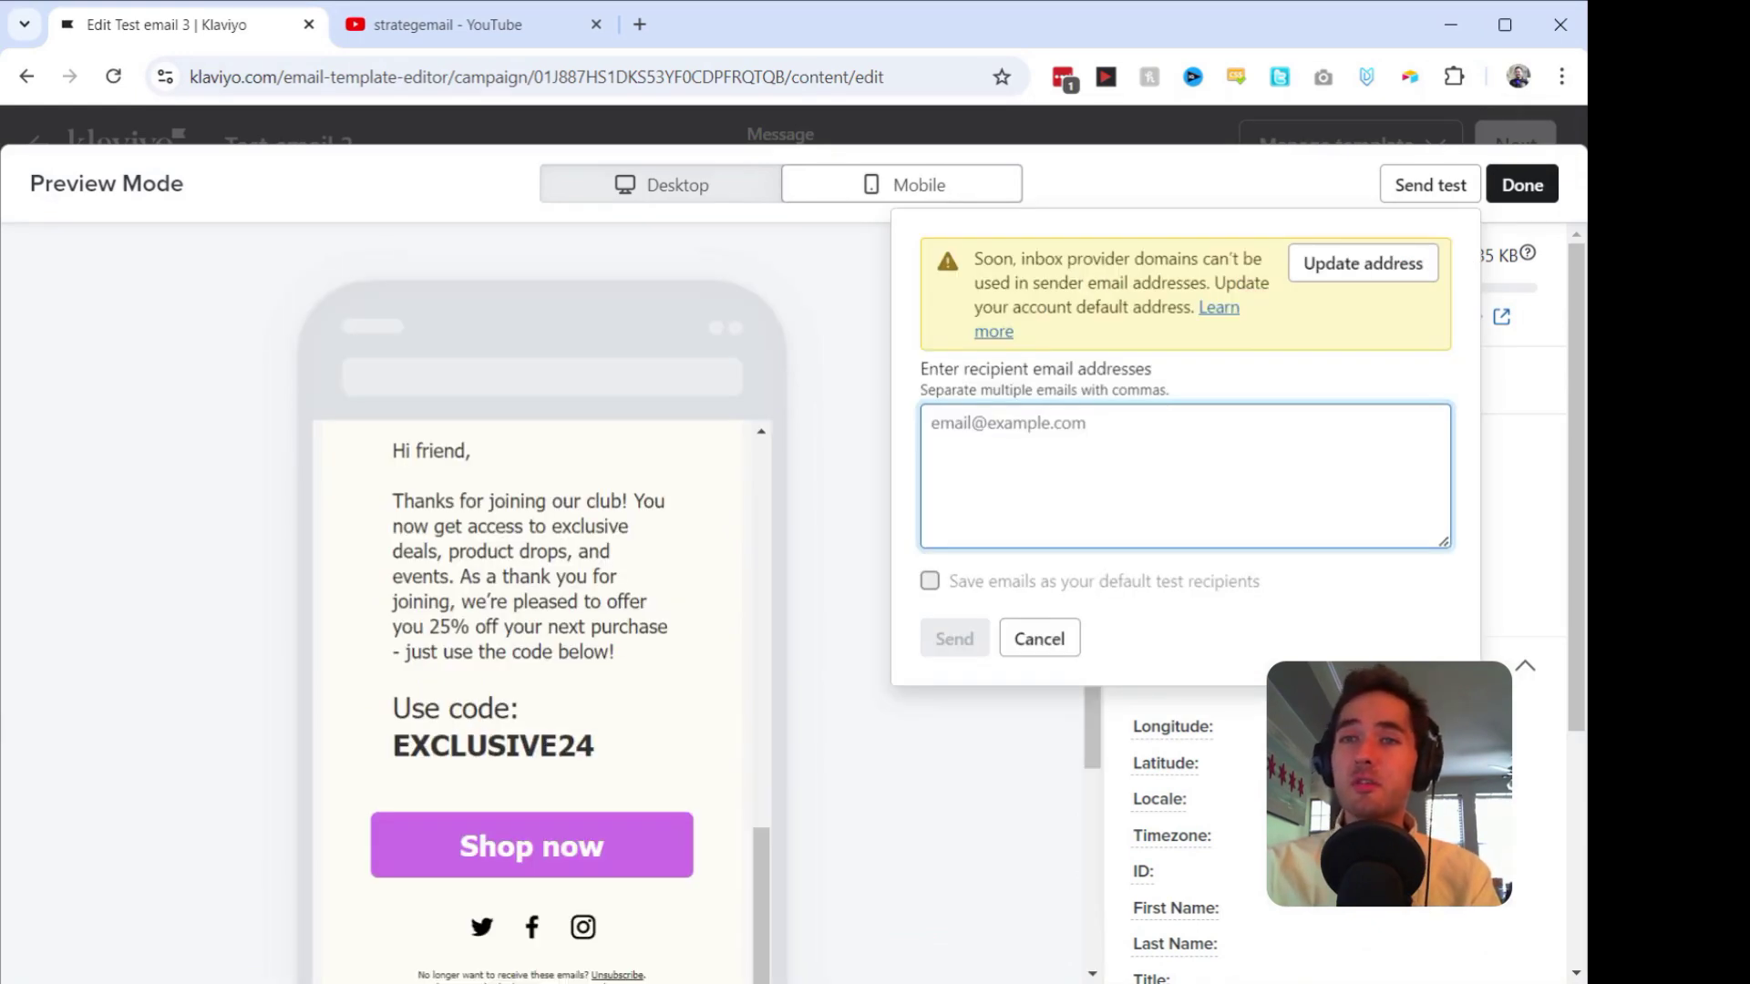
click(1113, 234)
click(1087, 195)
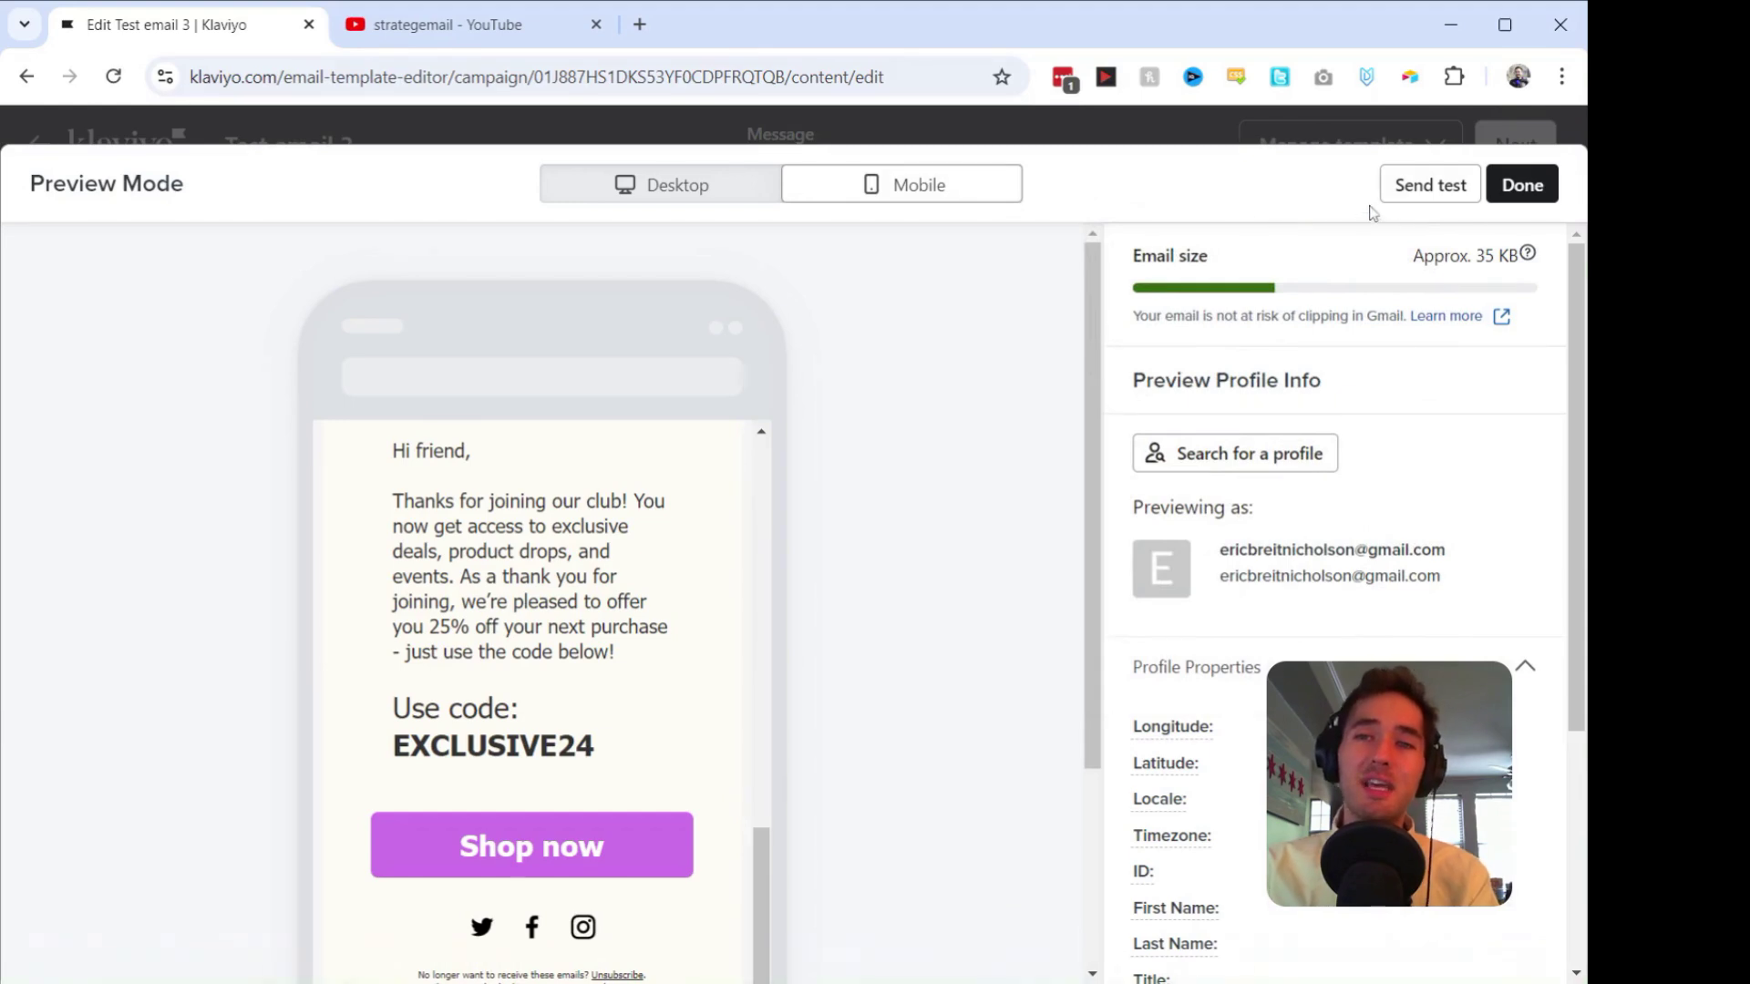
click(1407, 189)
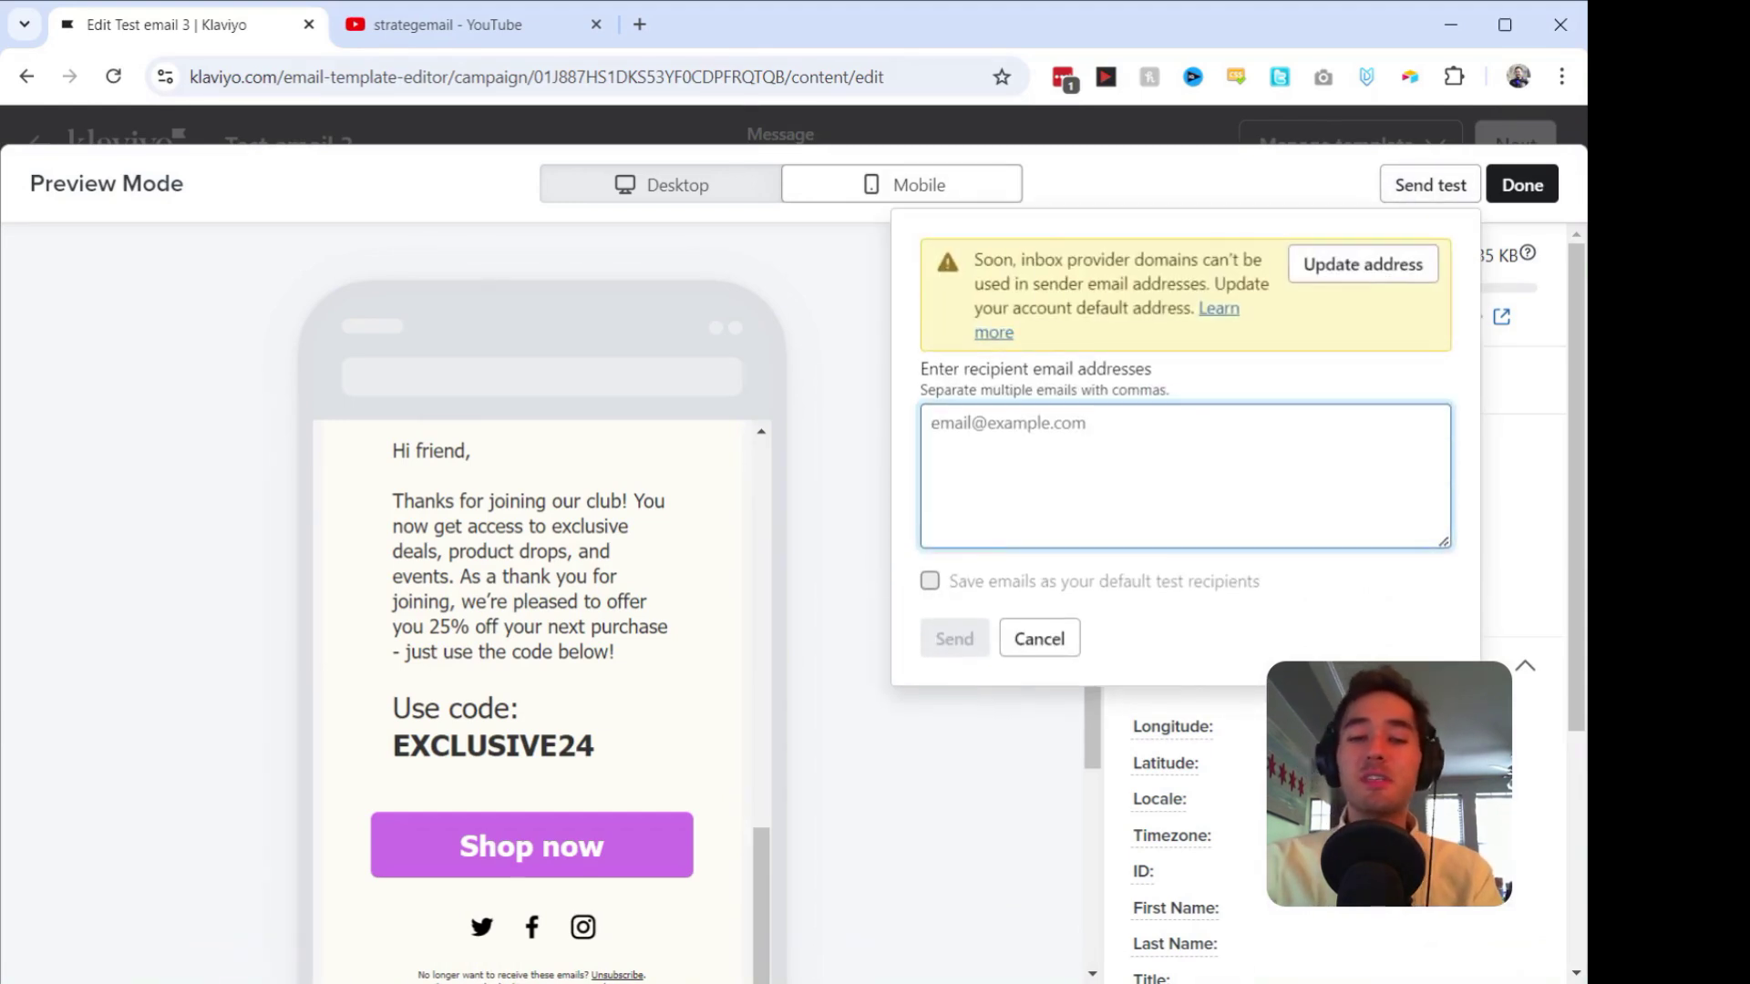
click(954, 638)
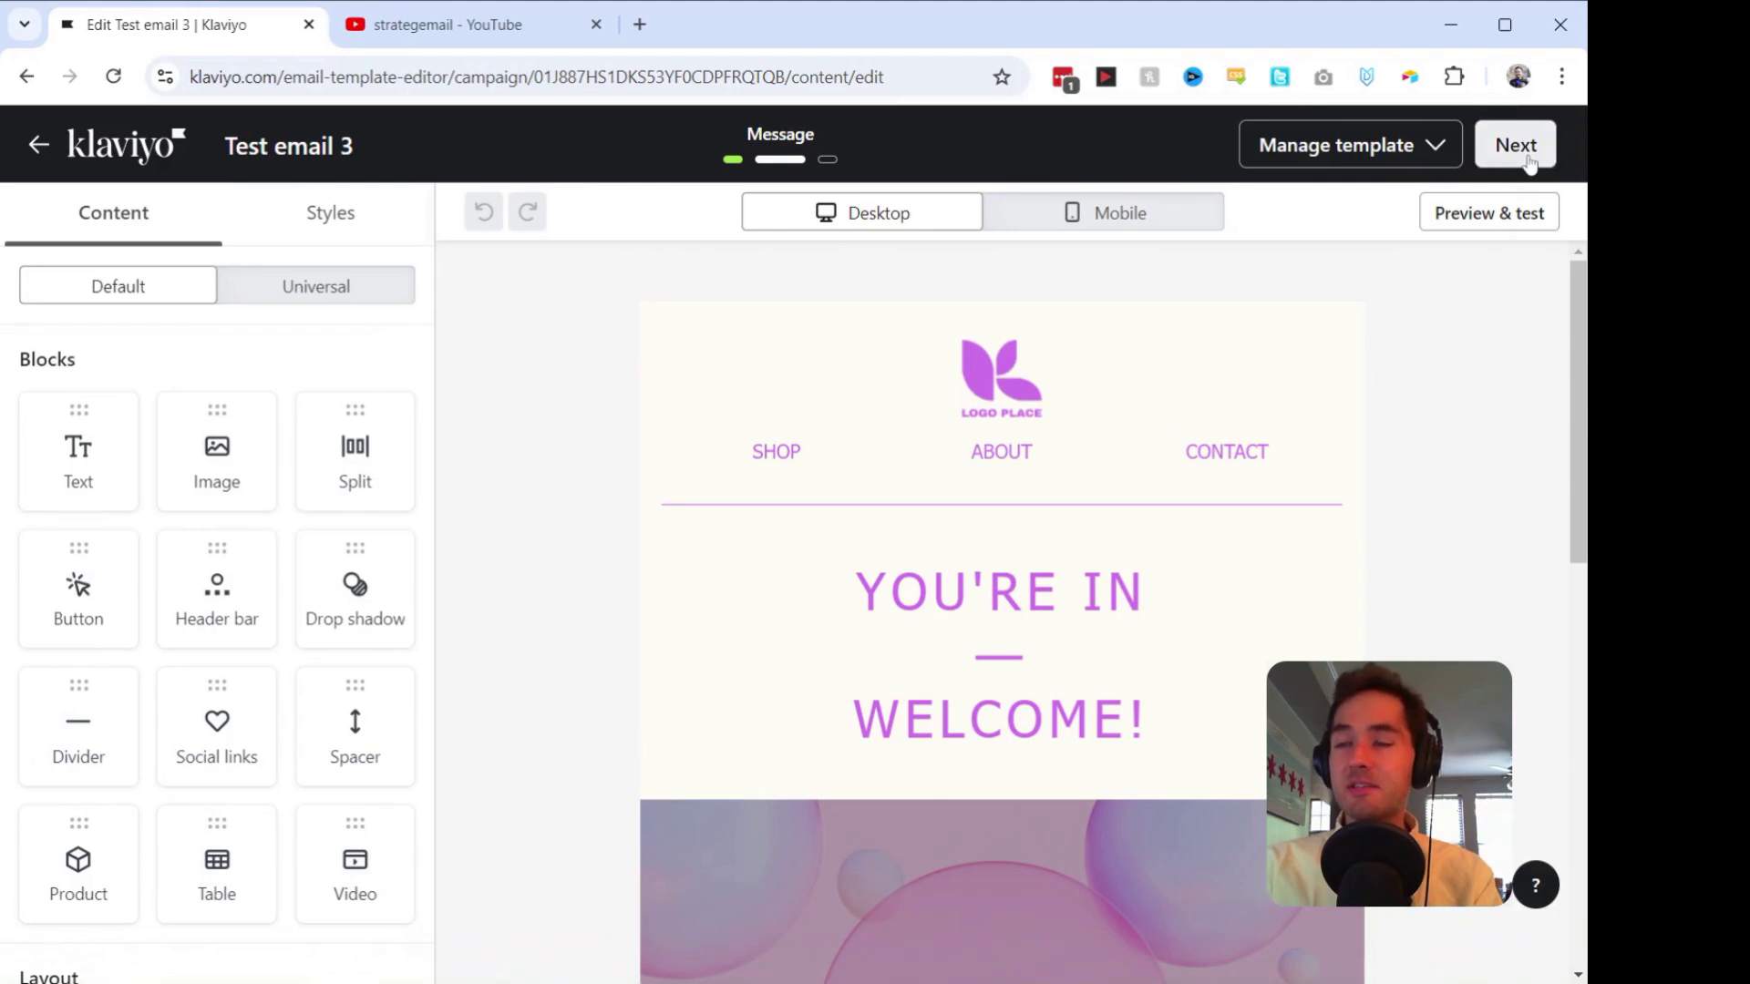
click(1524, 157)
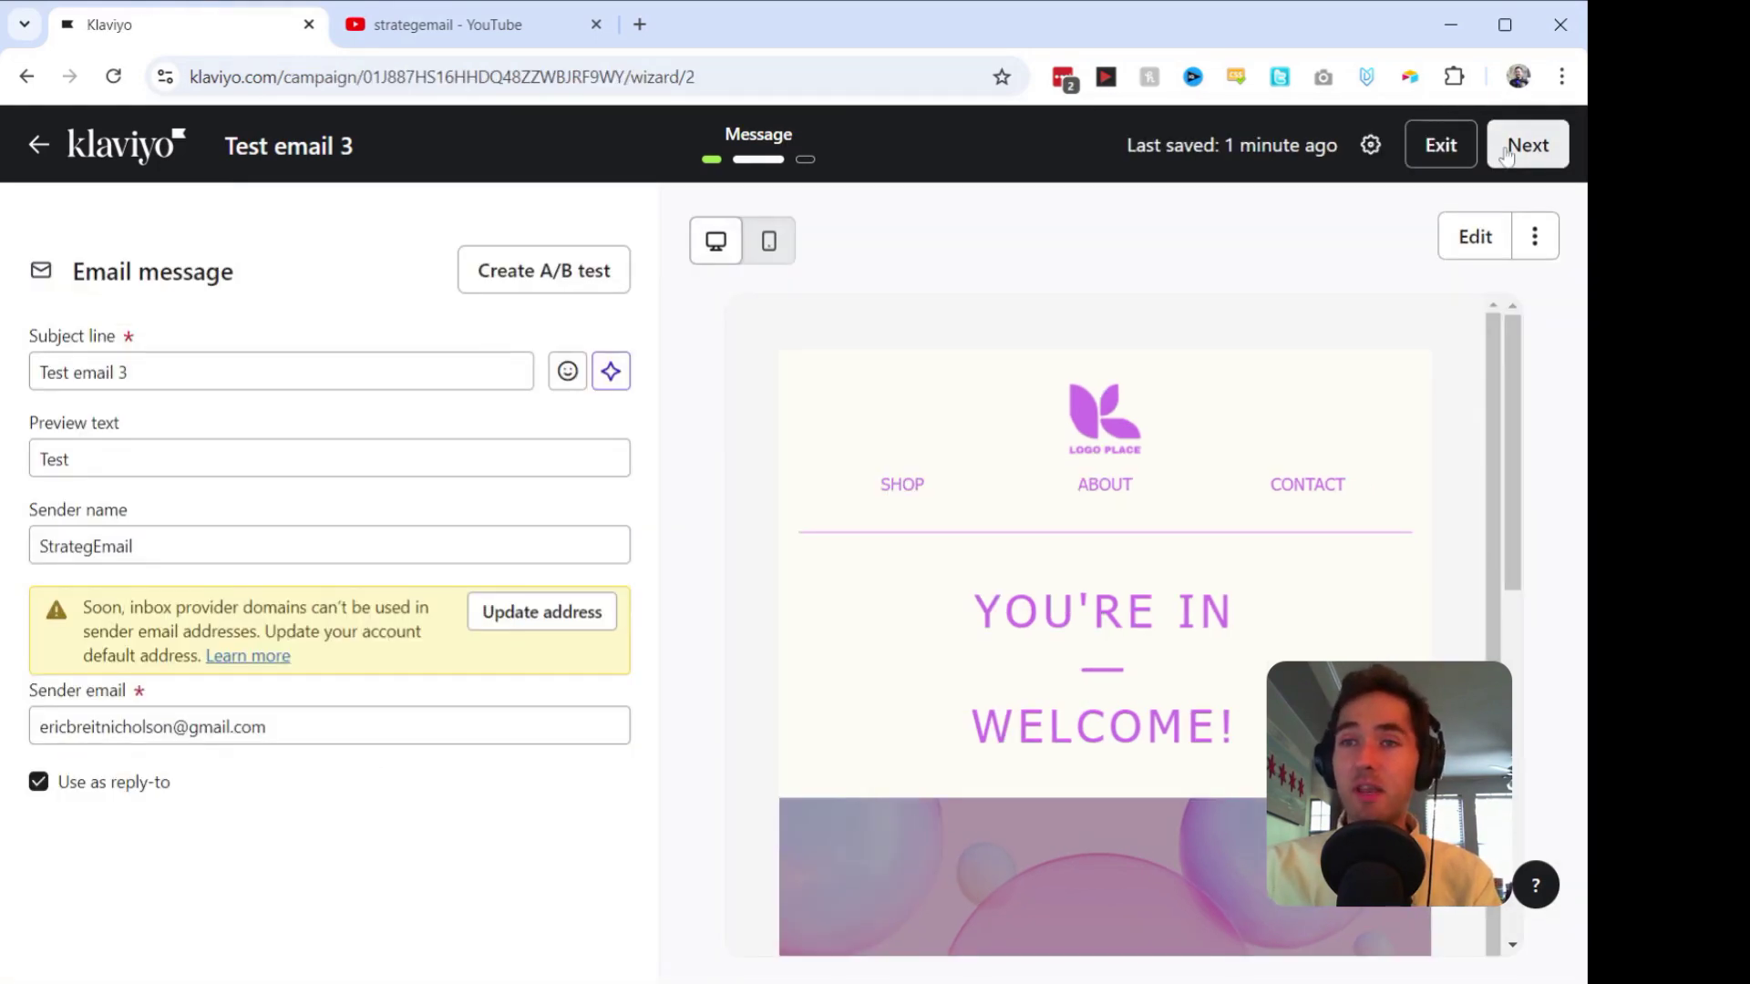
Step: Advance Test email 3 to Review, exit to Campaigns, and go to Flows
click(1527, 147)
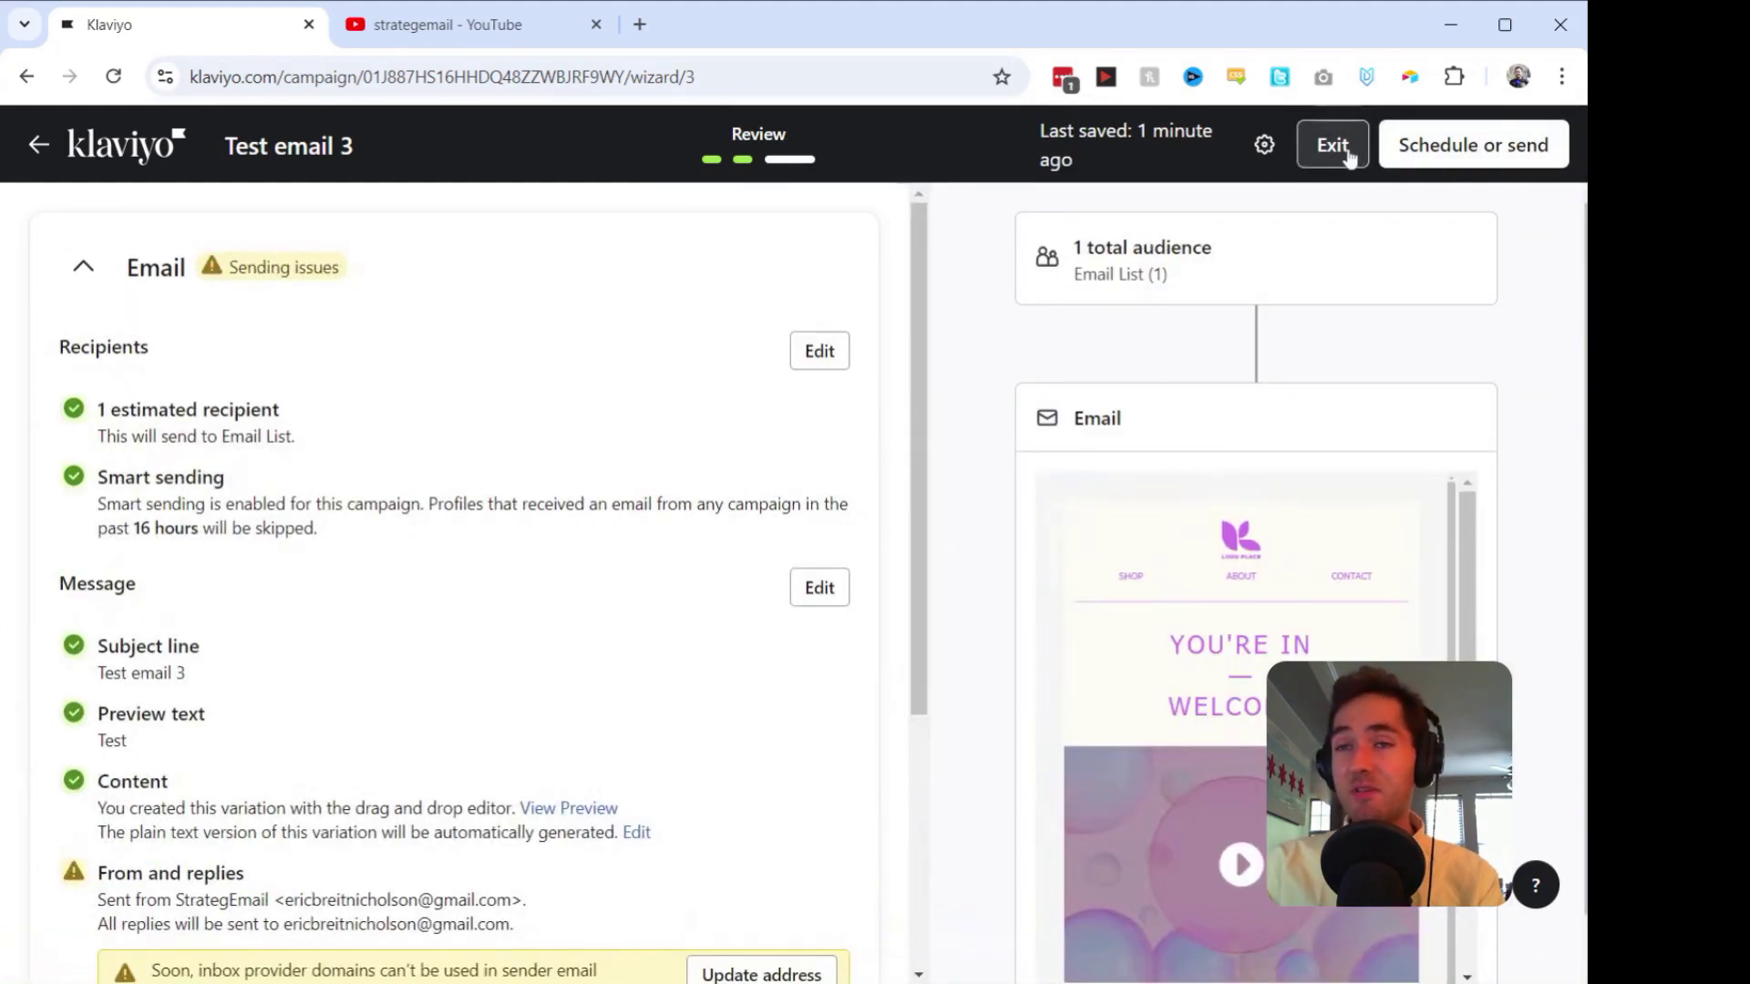
click(1332, 145)
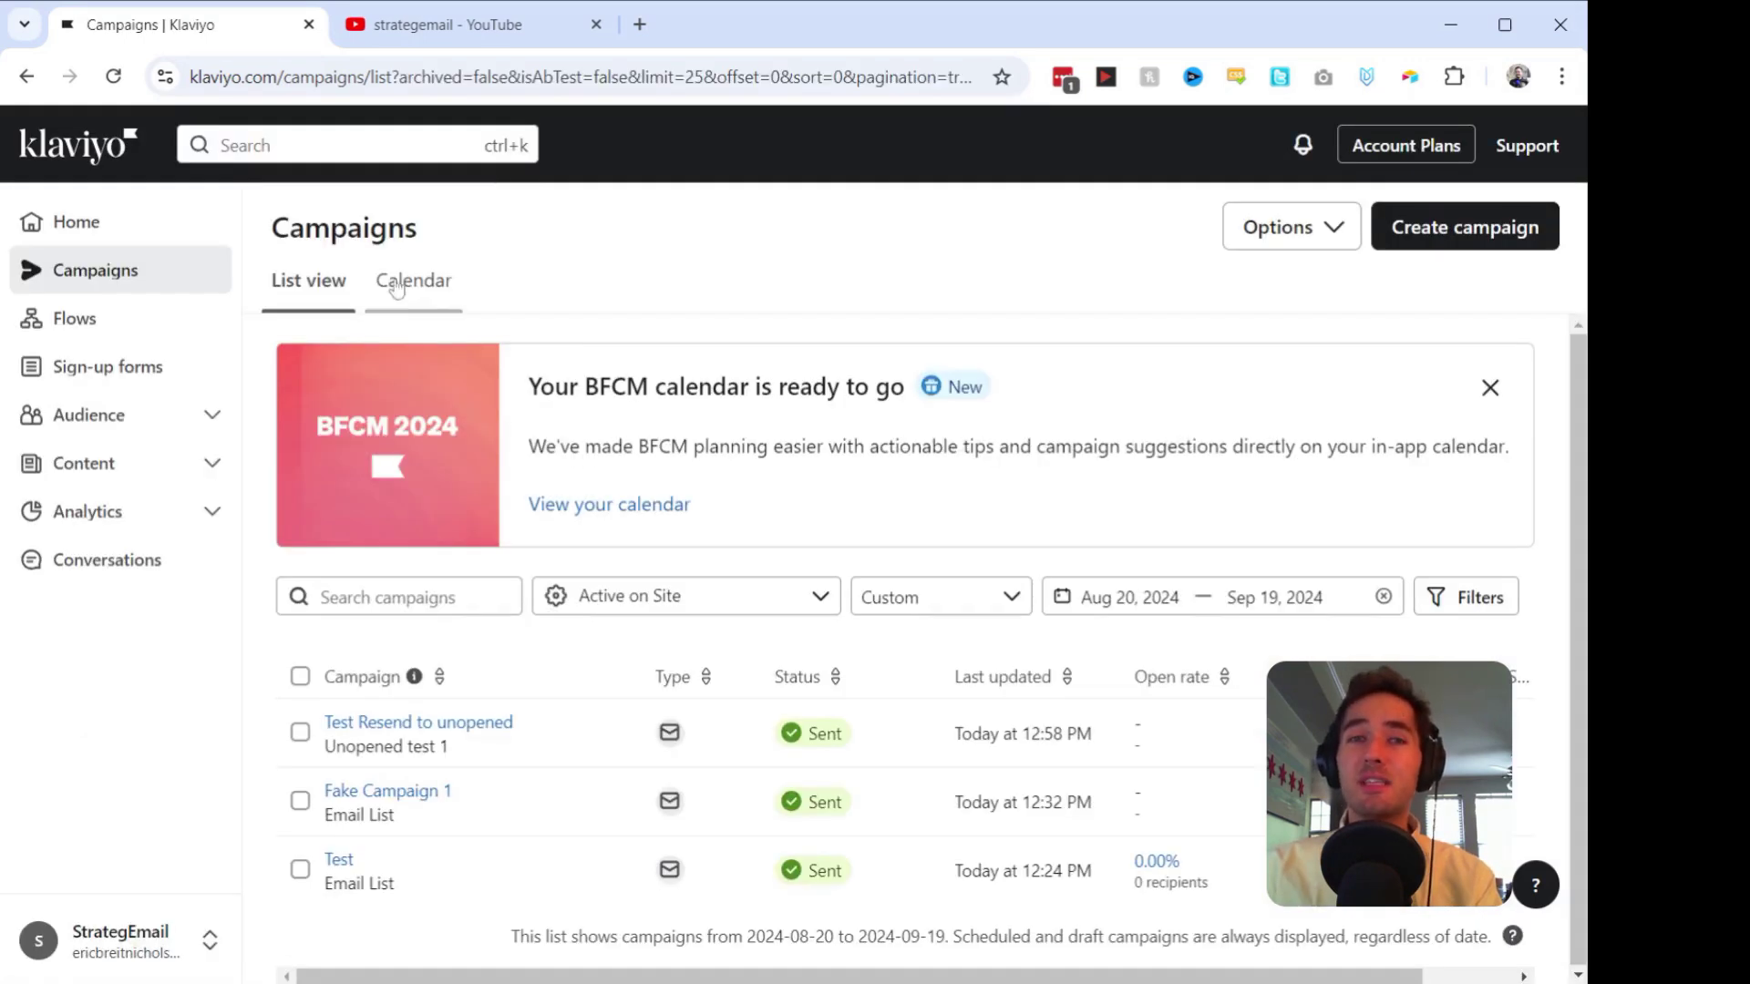
click(80, 335)
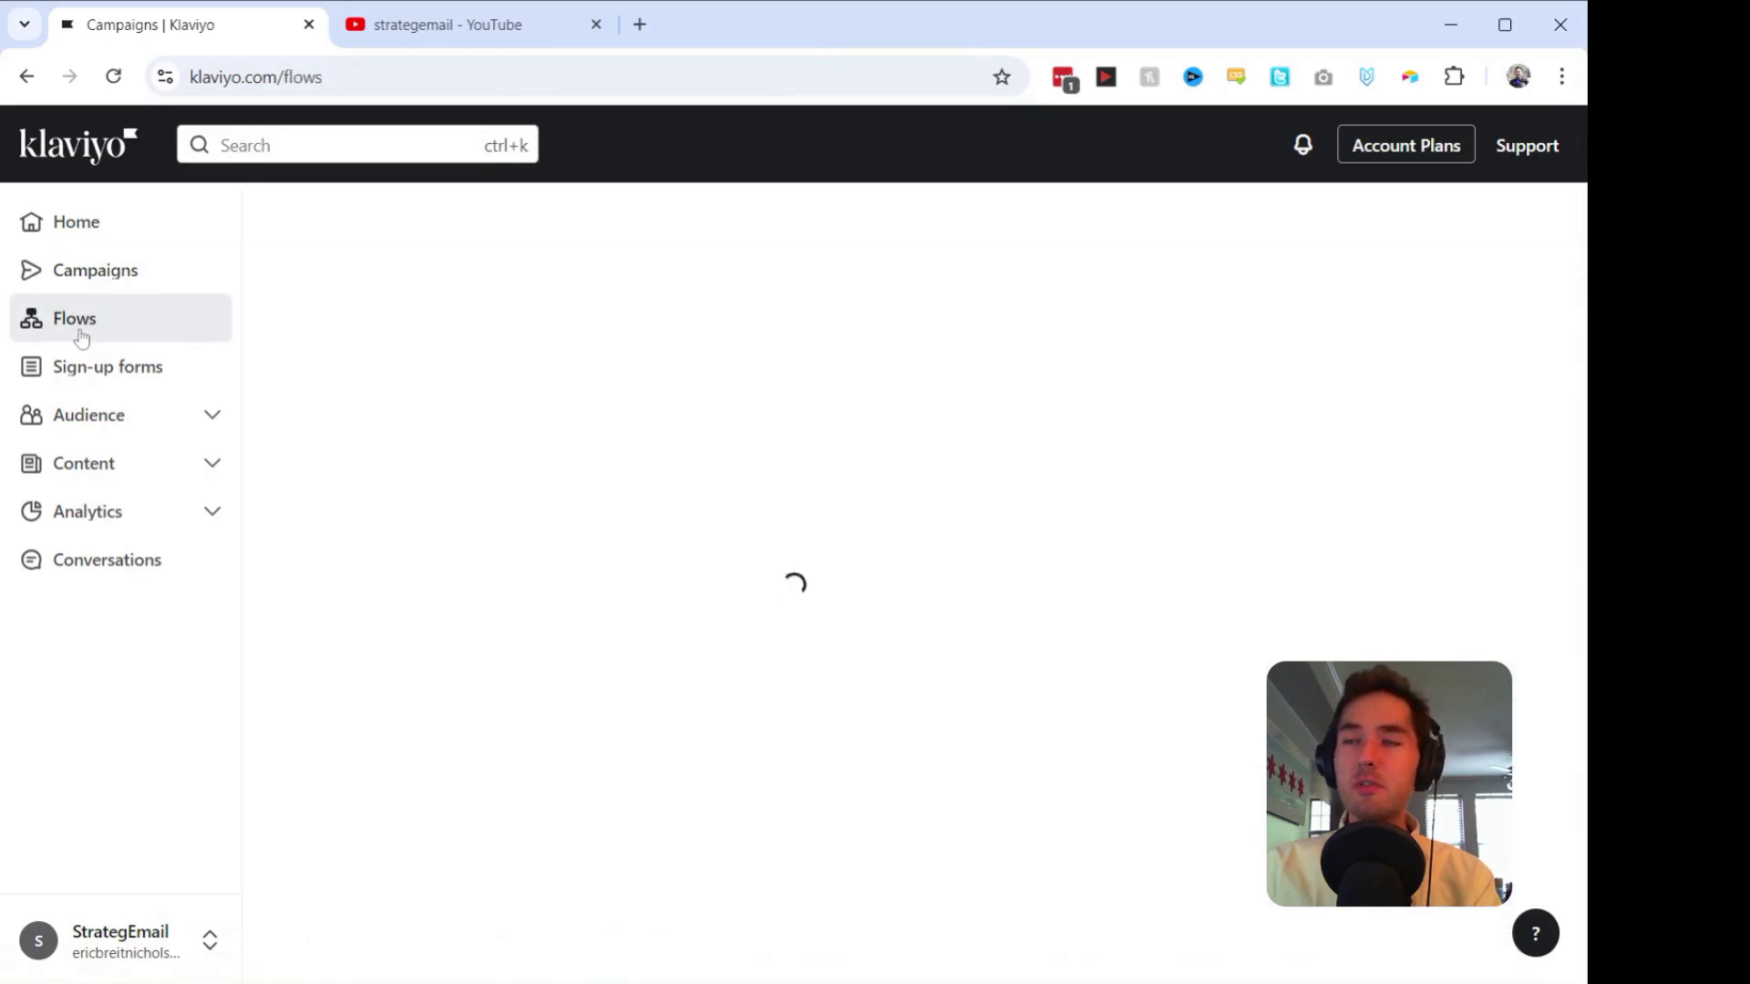
Step: Open the Welcome Series - Customer v. Non-Customer flow and edit its Existing Customer email
scroll(408, 330, down, 2)
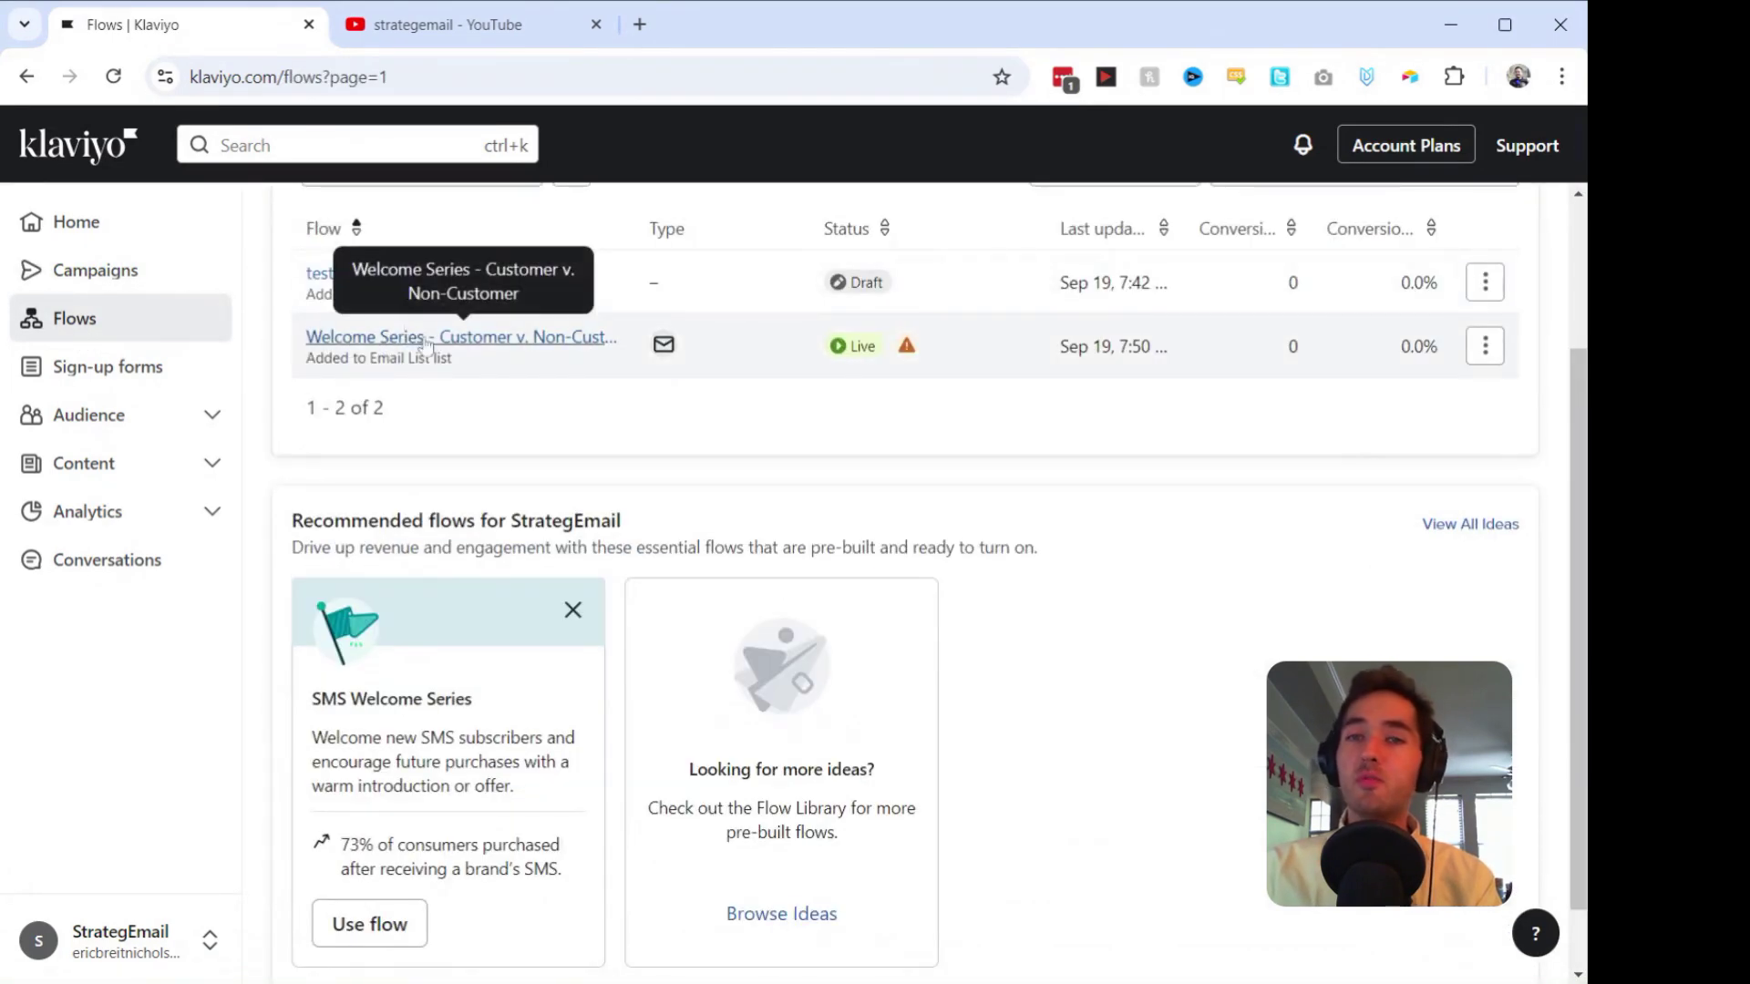
click(515, 339)
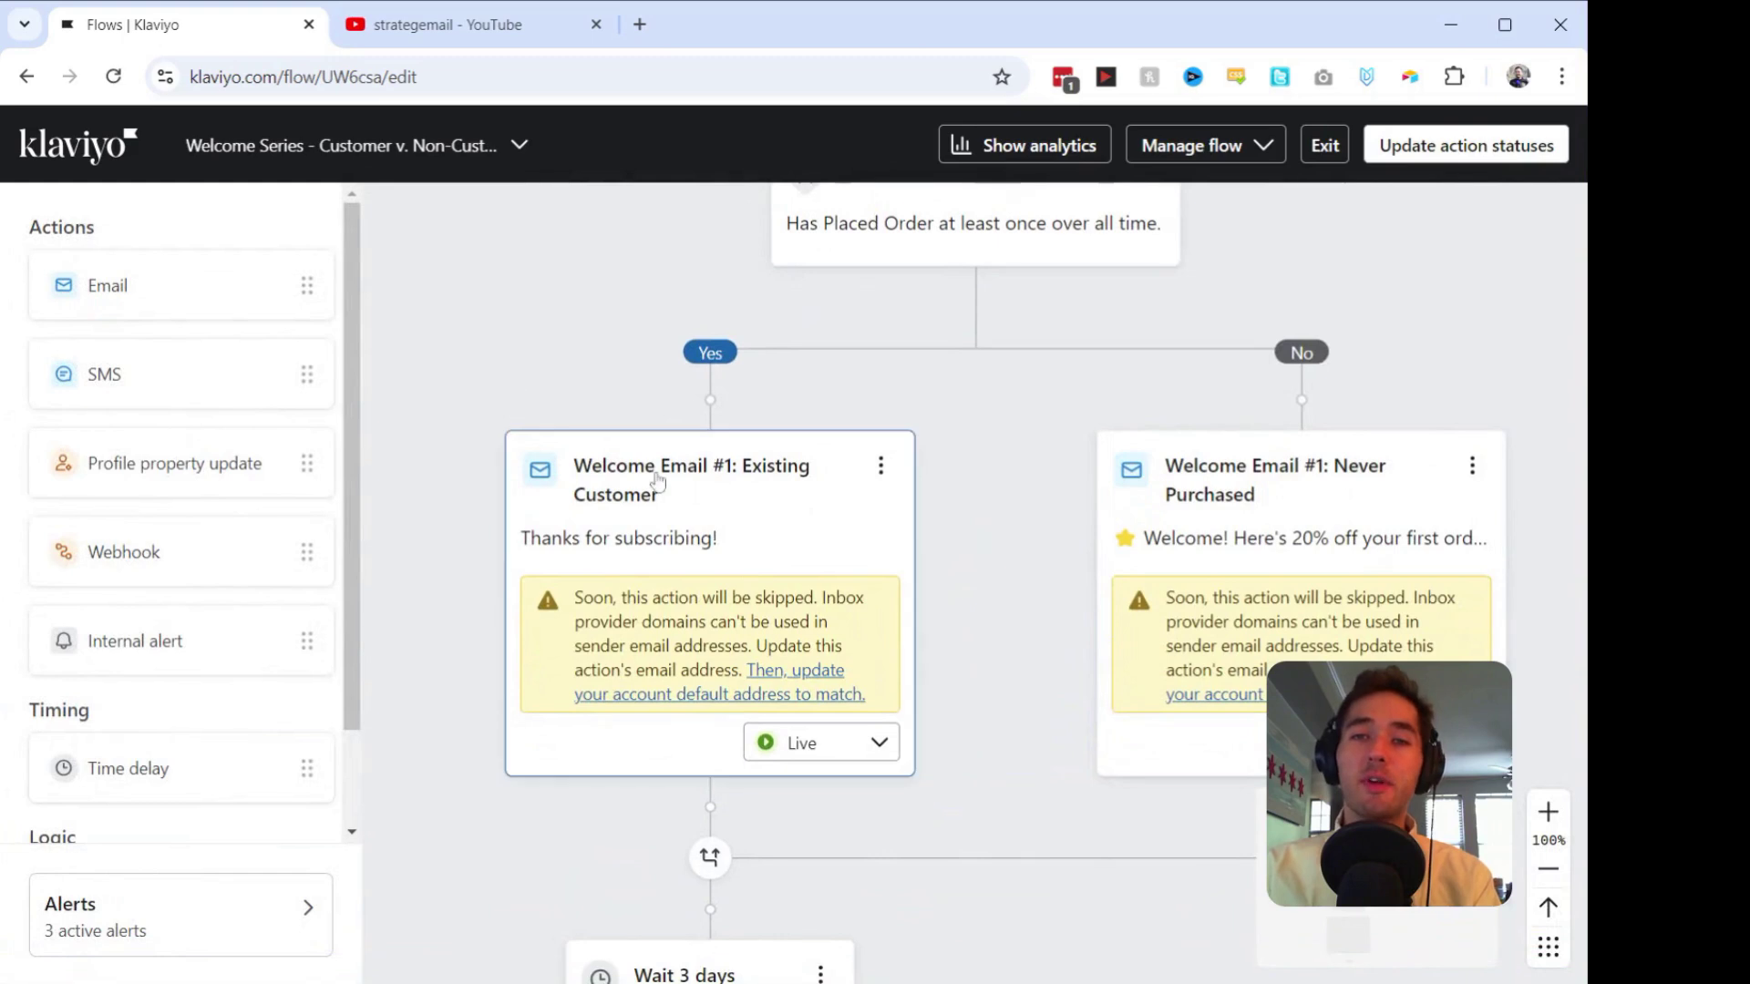
click(882, 467)
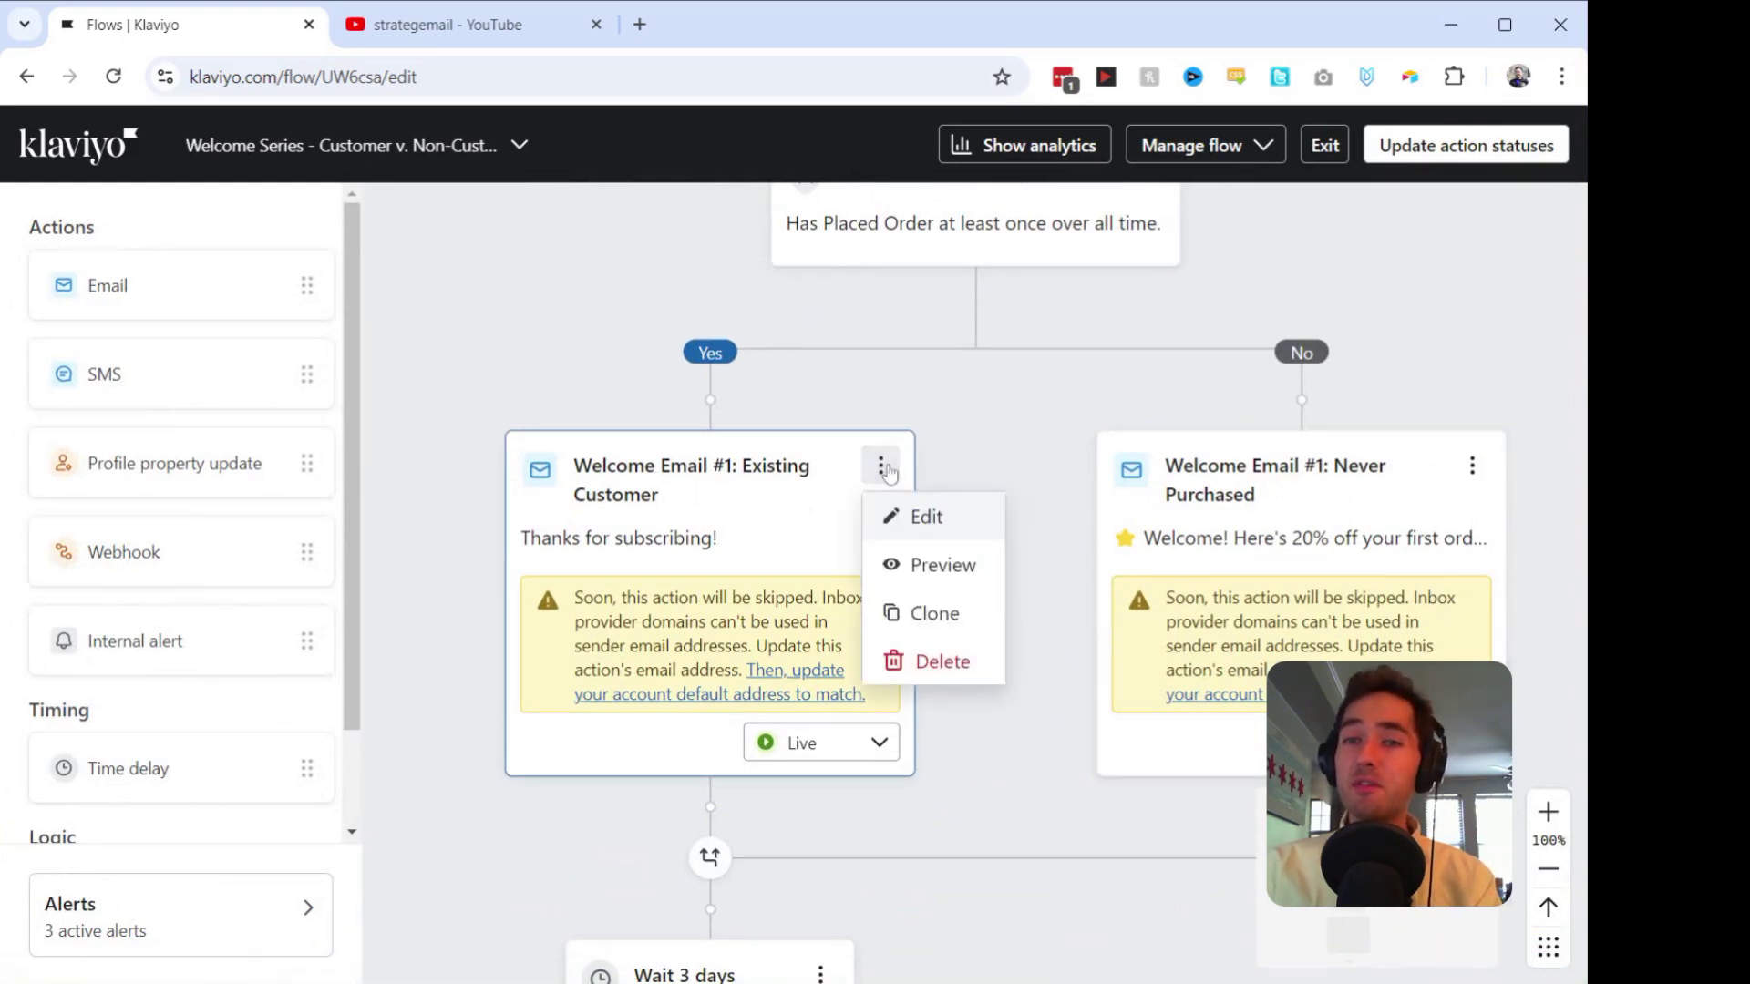
click(902, 516)
click(1252, 335)
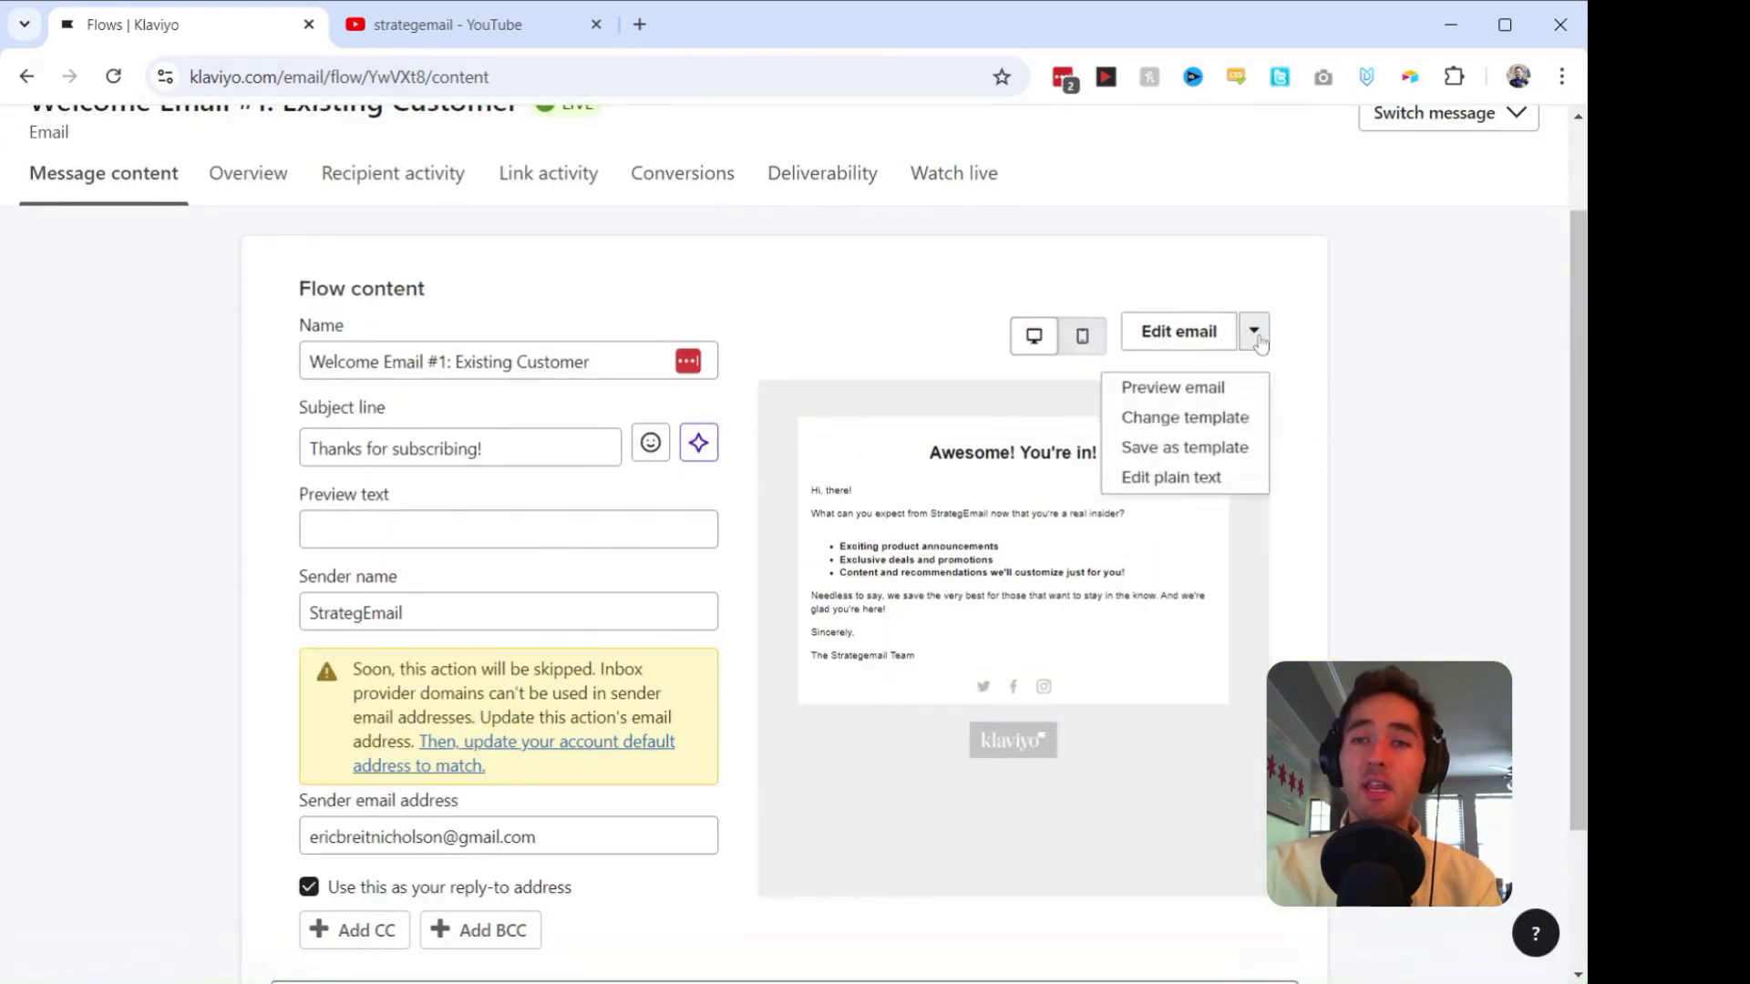
Step: Open the Existing Customer email design and preview it on desktop and mobile
click(1208, 335)
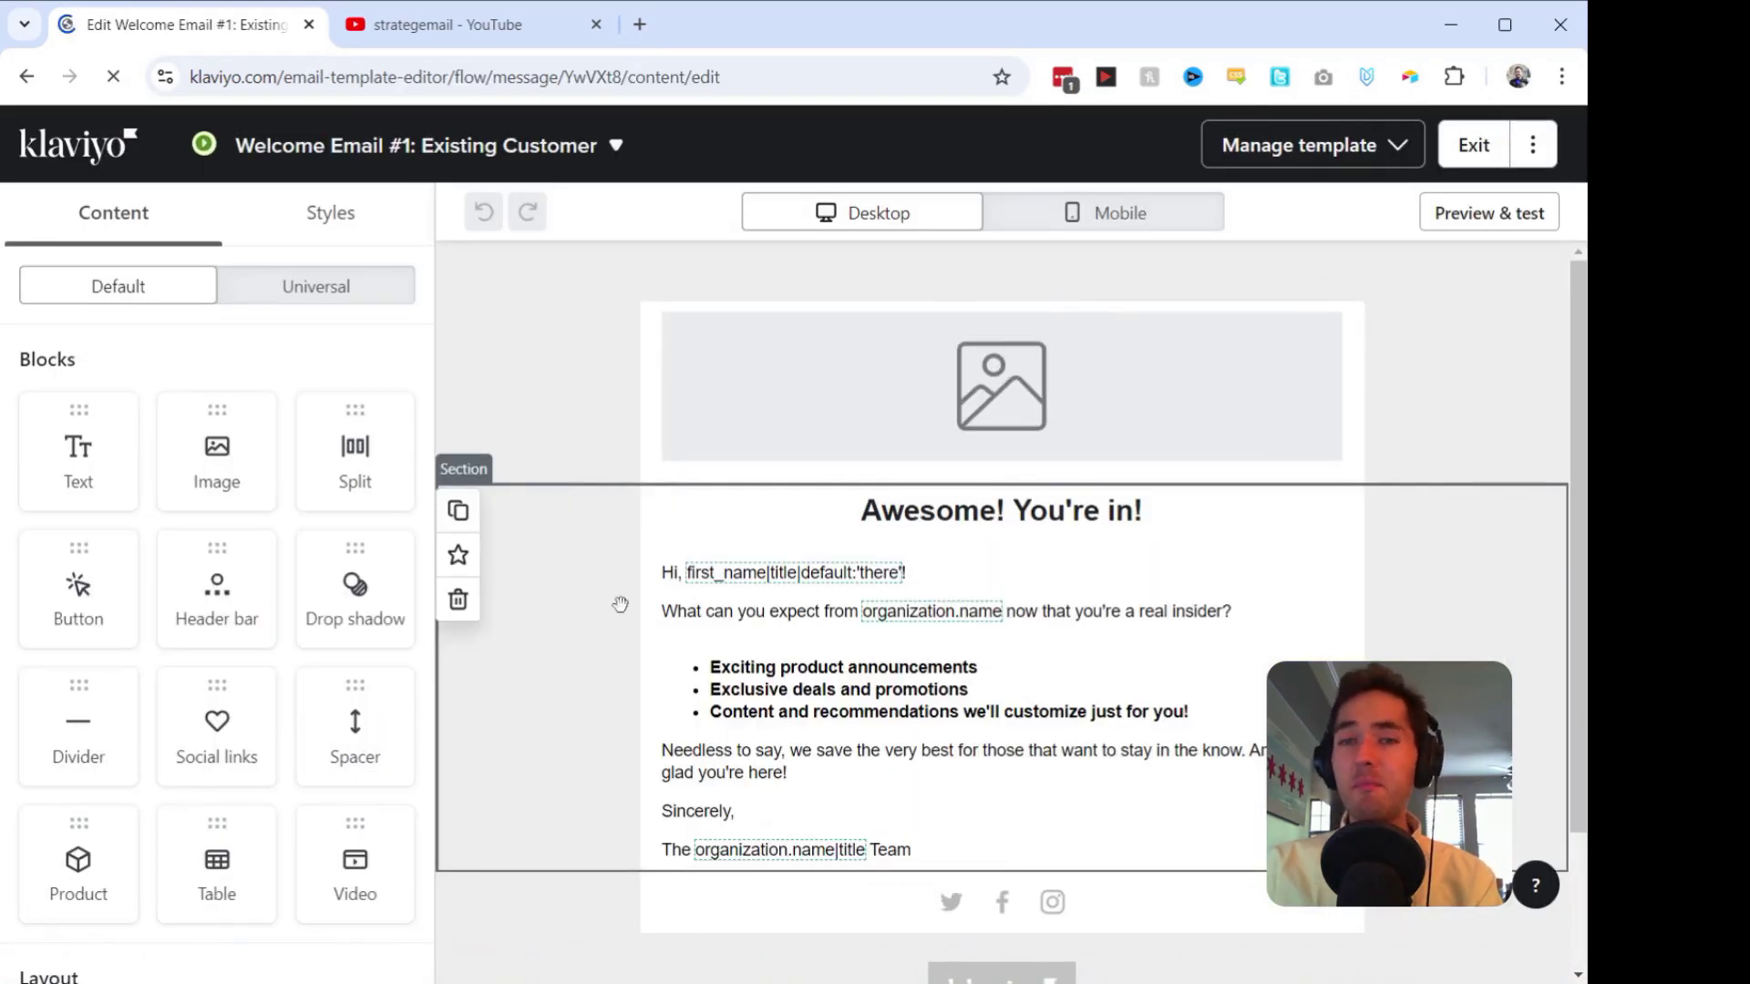
click(1474, 214)
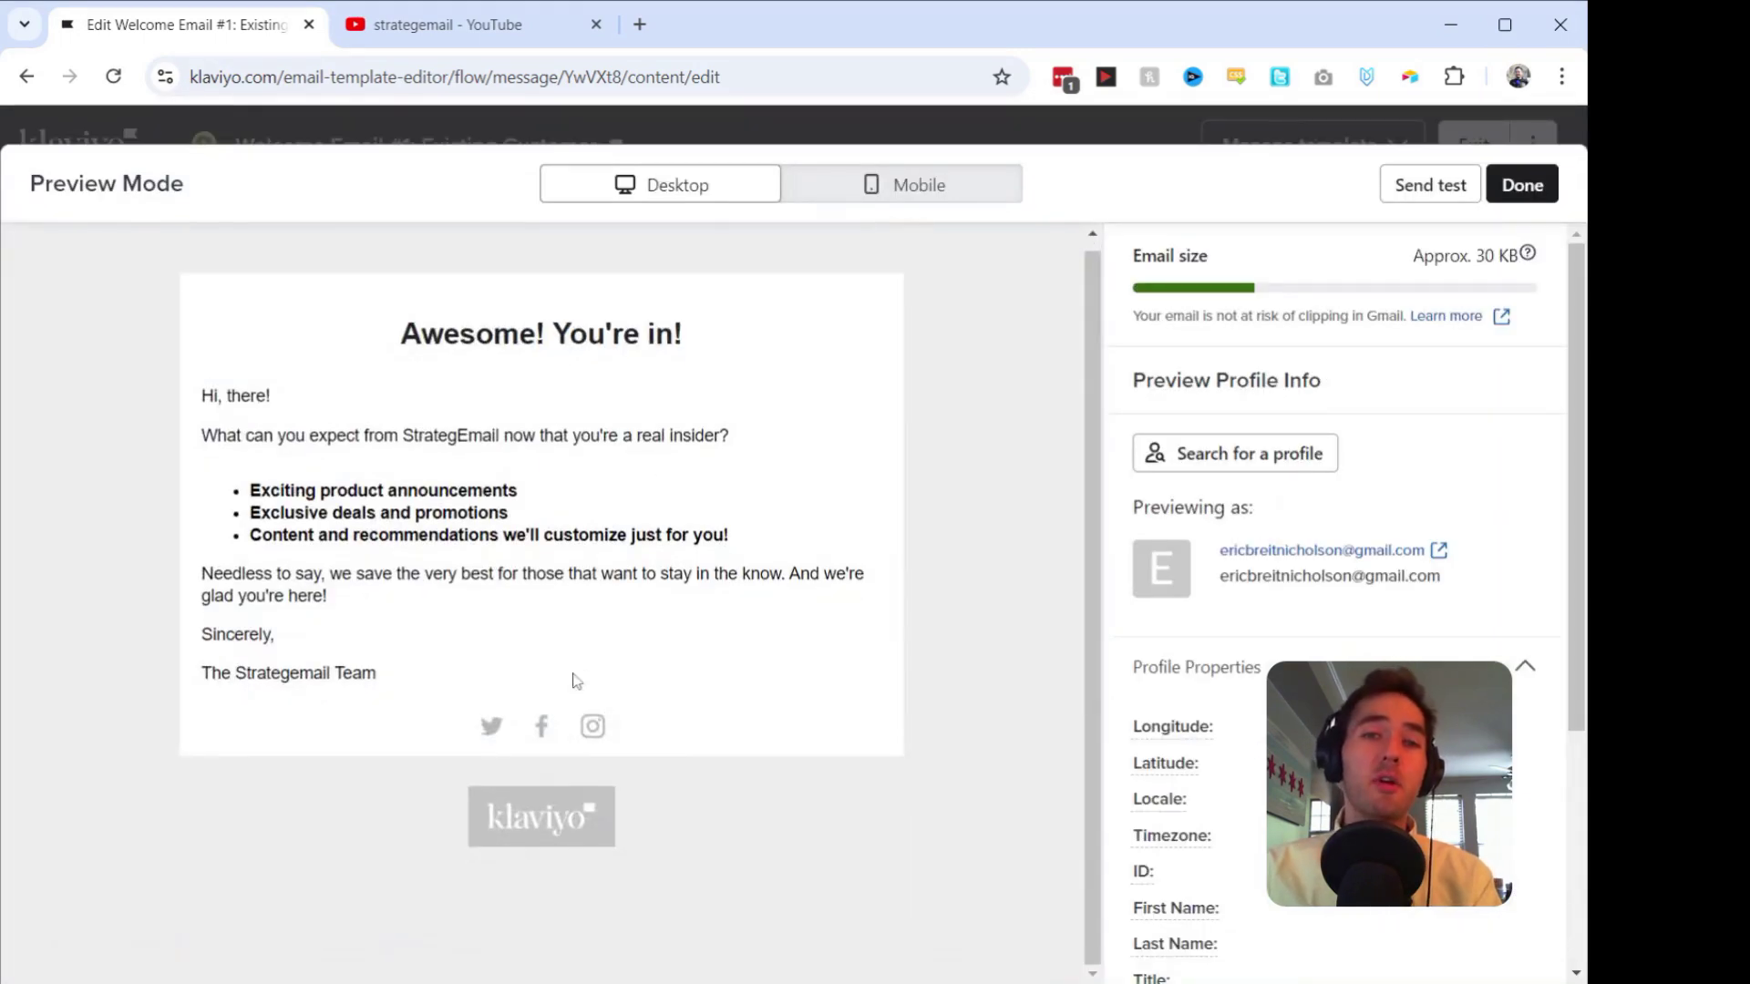
click(846, 195)
scroll(829, 556, down, 3)
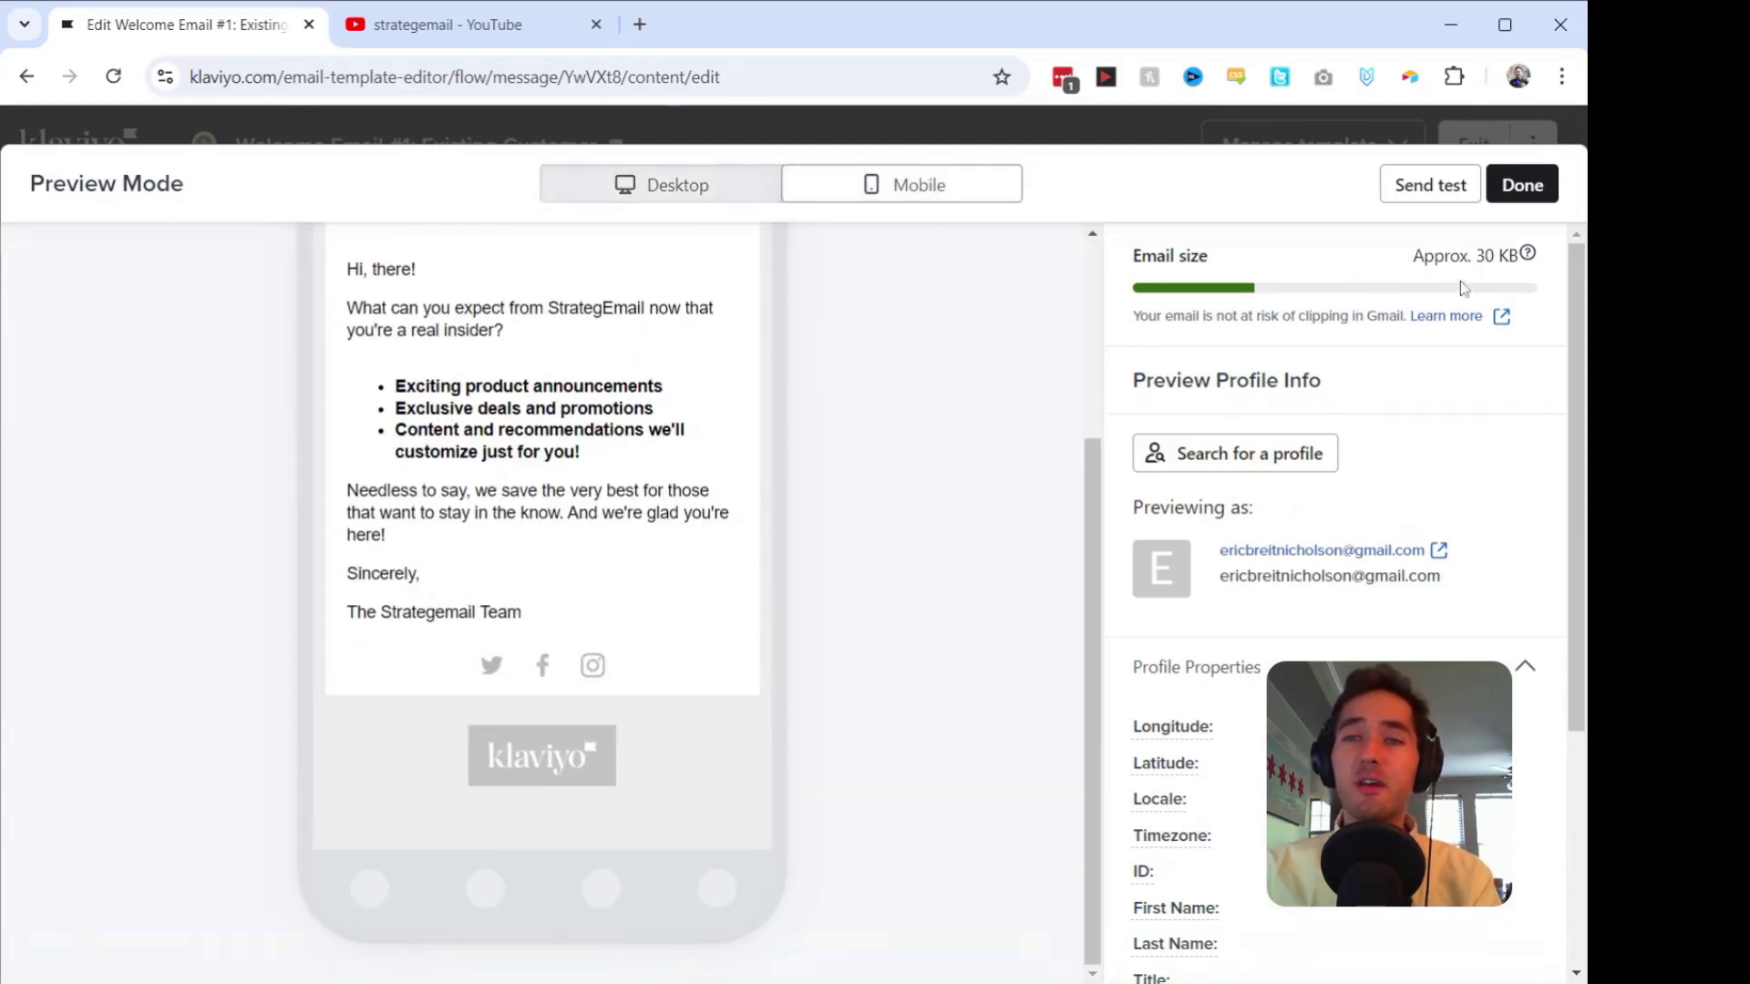
scroll(876, 389, up, 3)
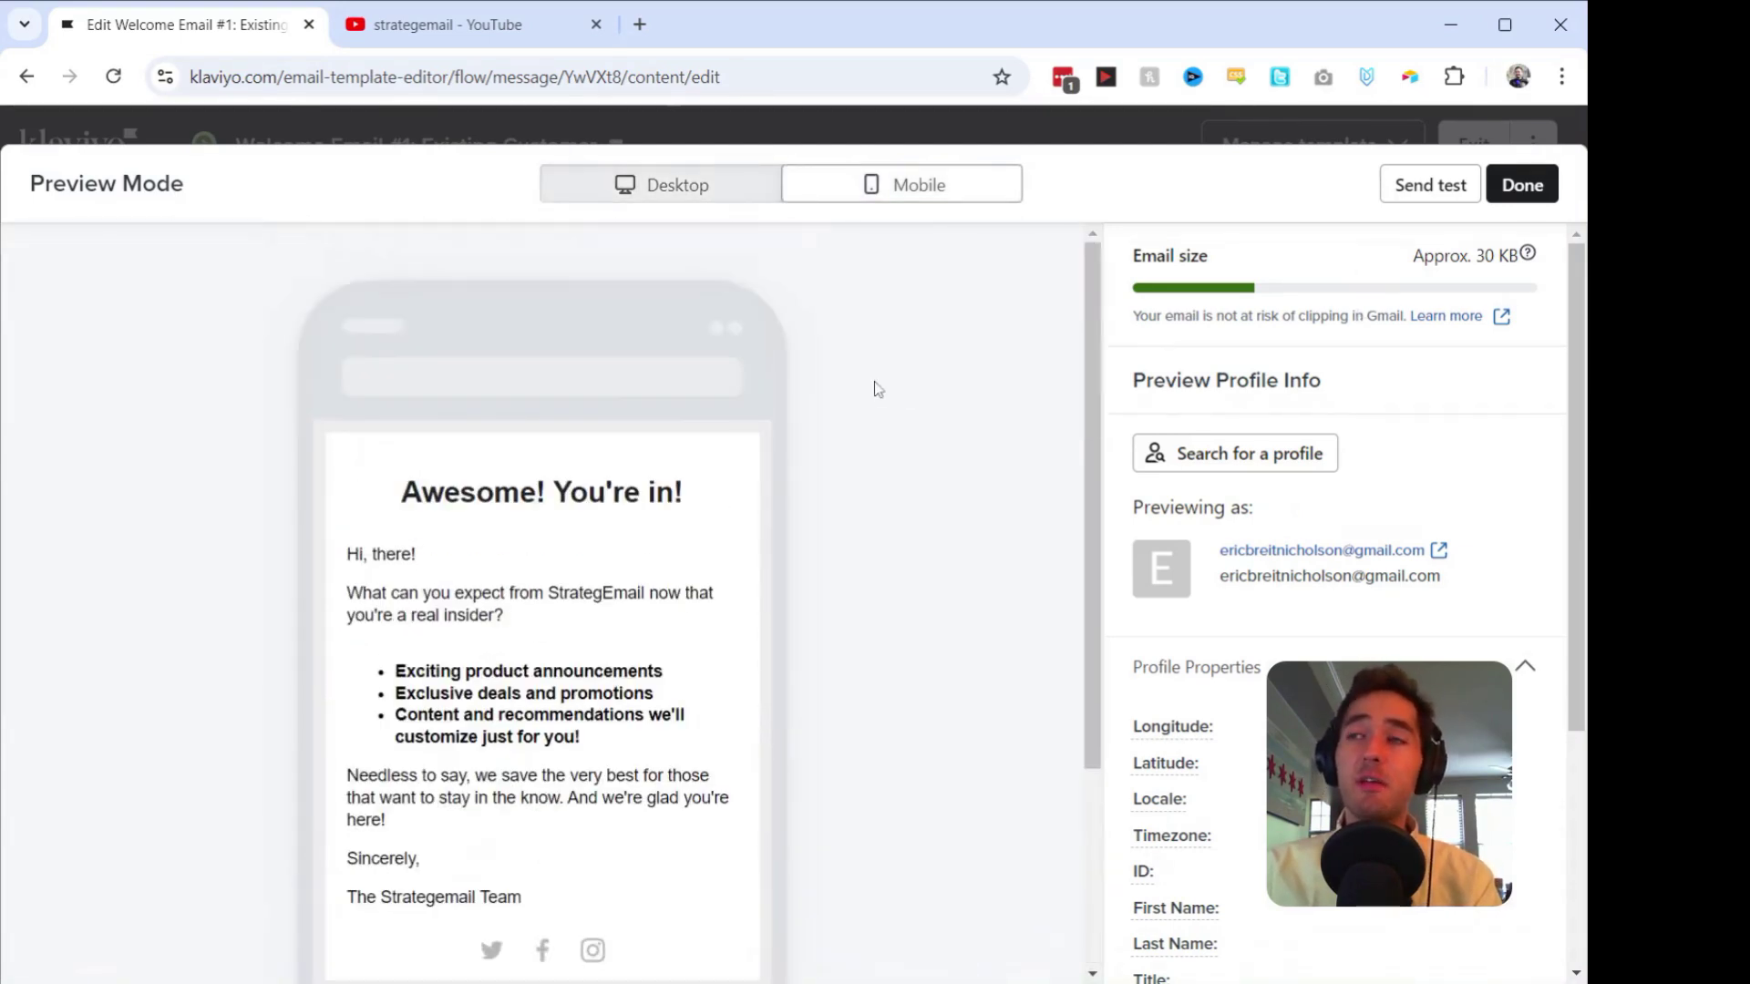
Step: Send a test to the pasted recipient e-mail address and return to the editor
click(1452, 185)
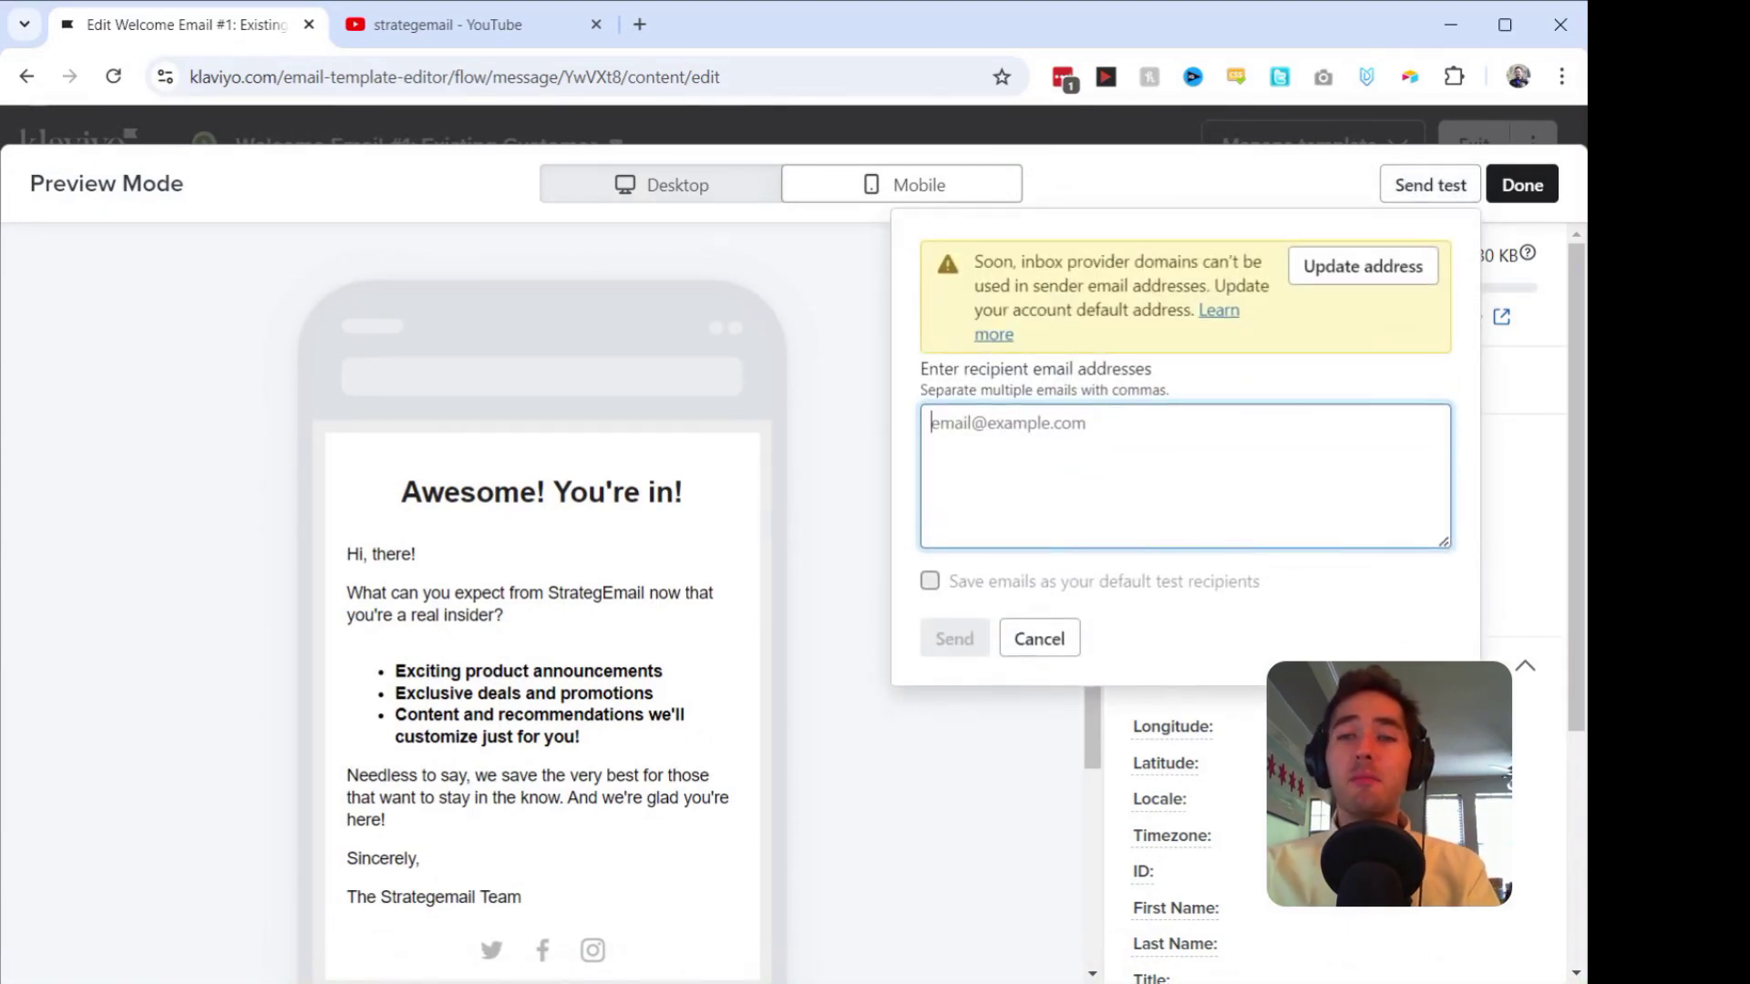
key(ctrl+v)
click(952, 637)
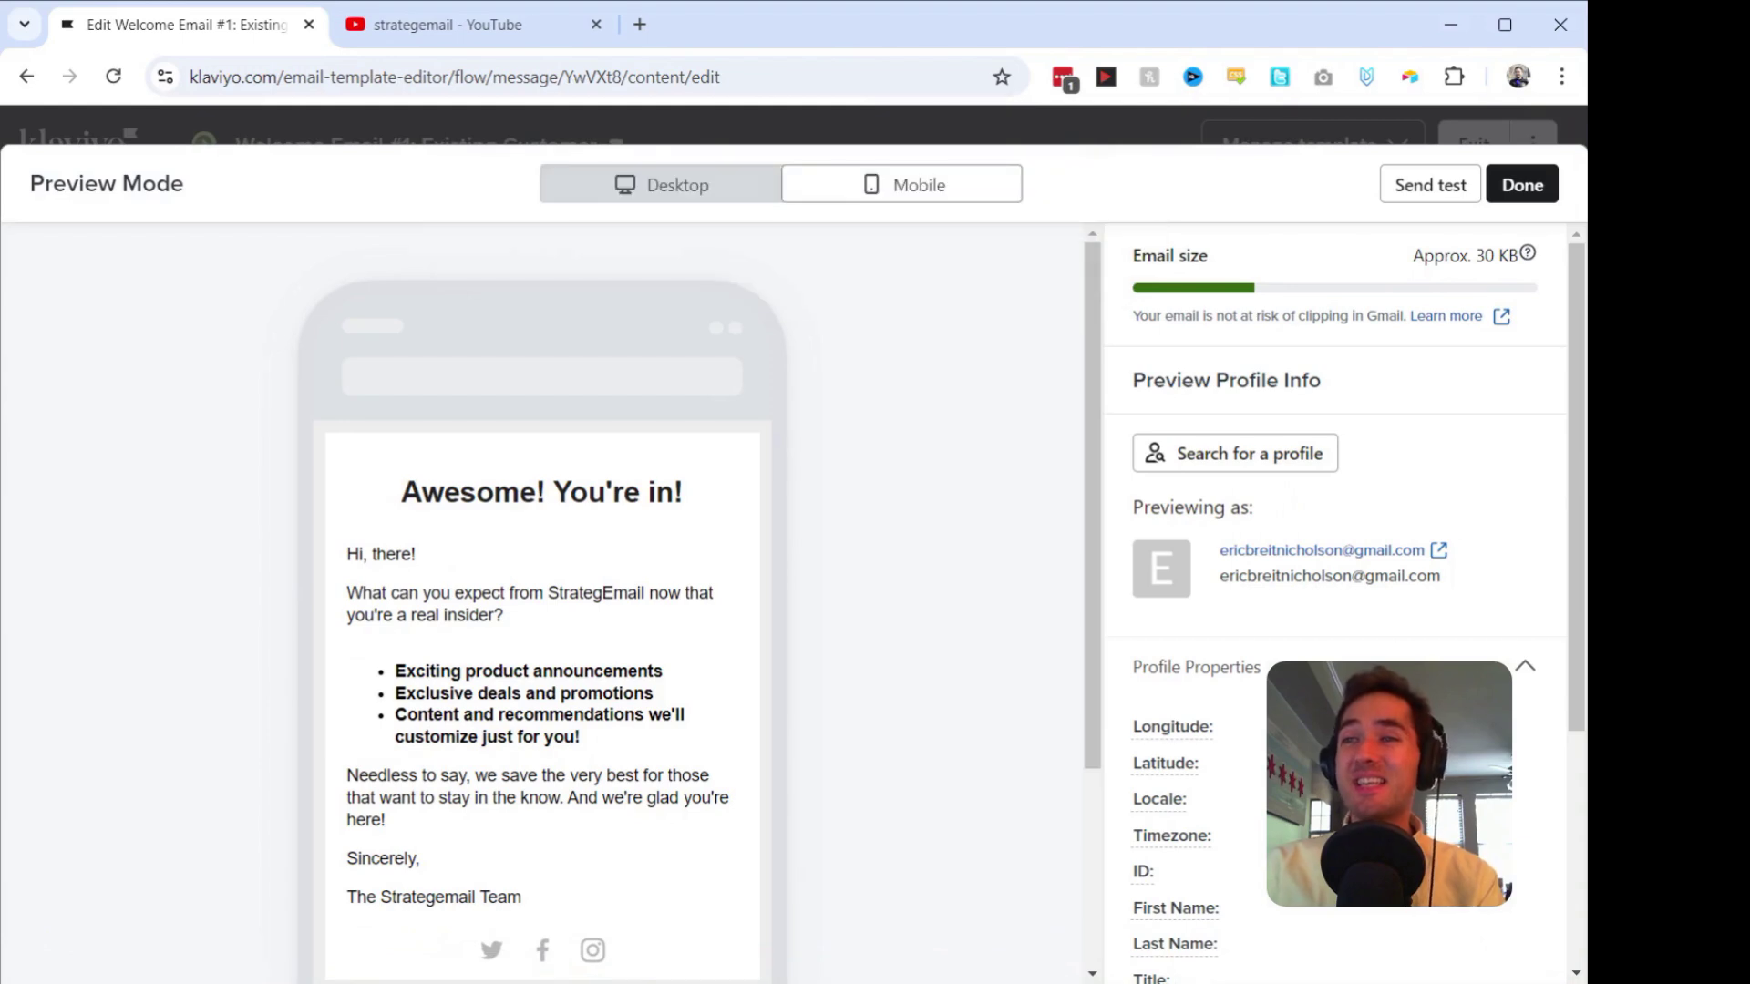
click(1520, 185)
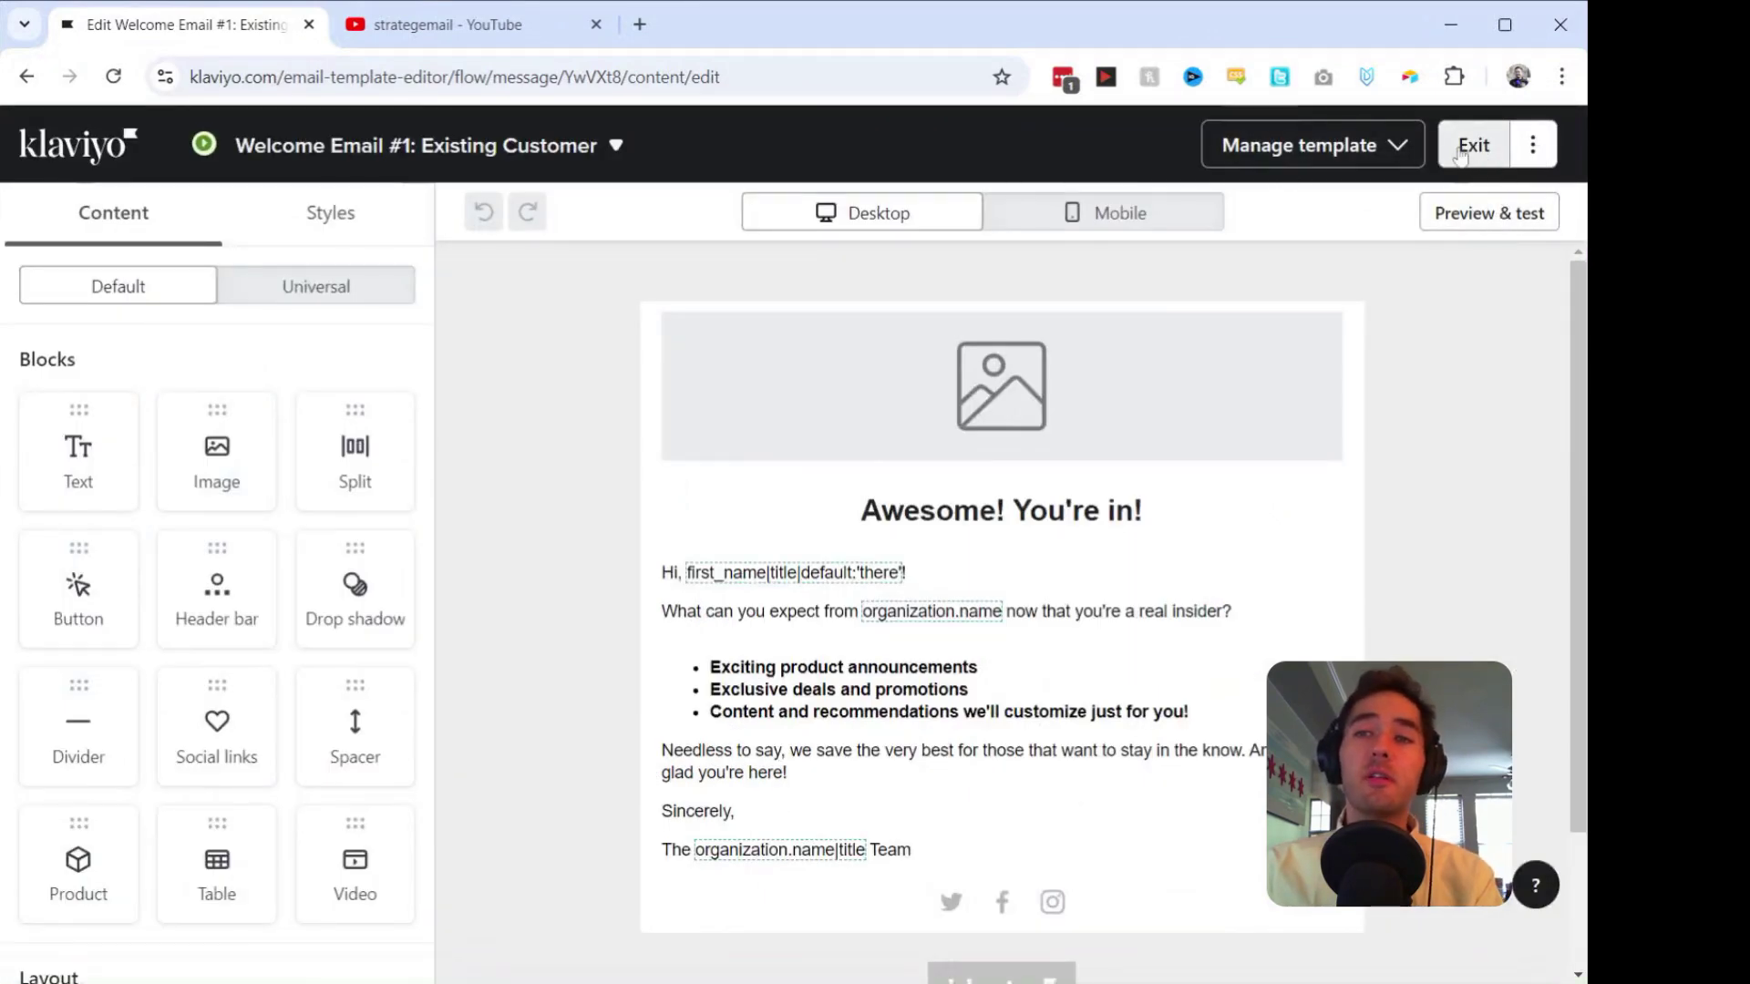
Step: Exit the email editor and flow message page back to the Welcome Series flow canvas
click(1467, 146)
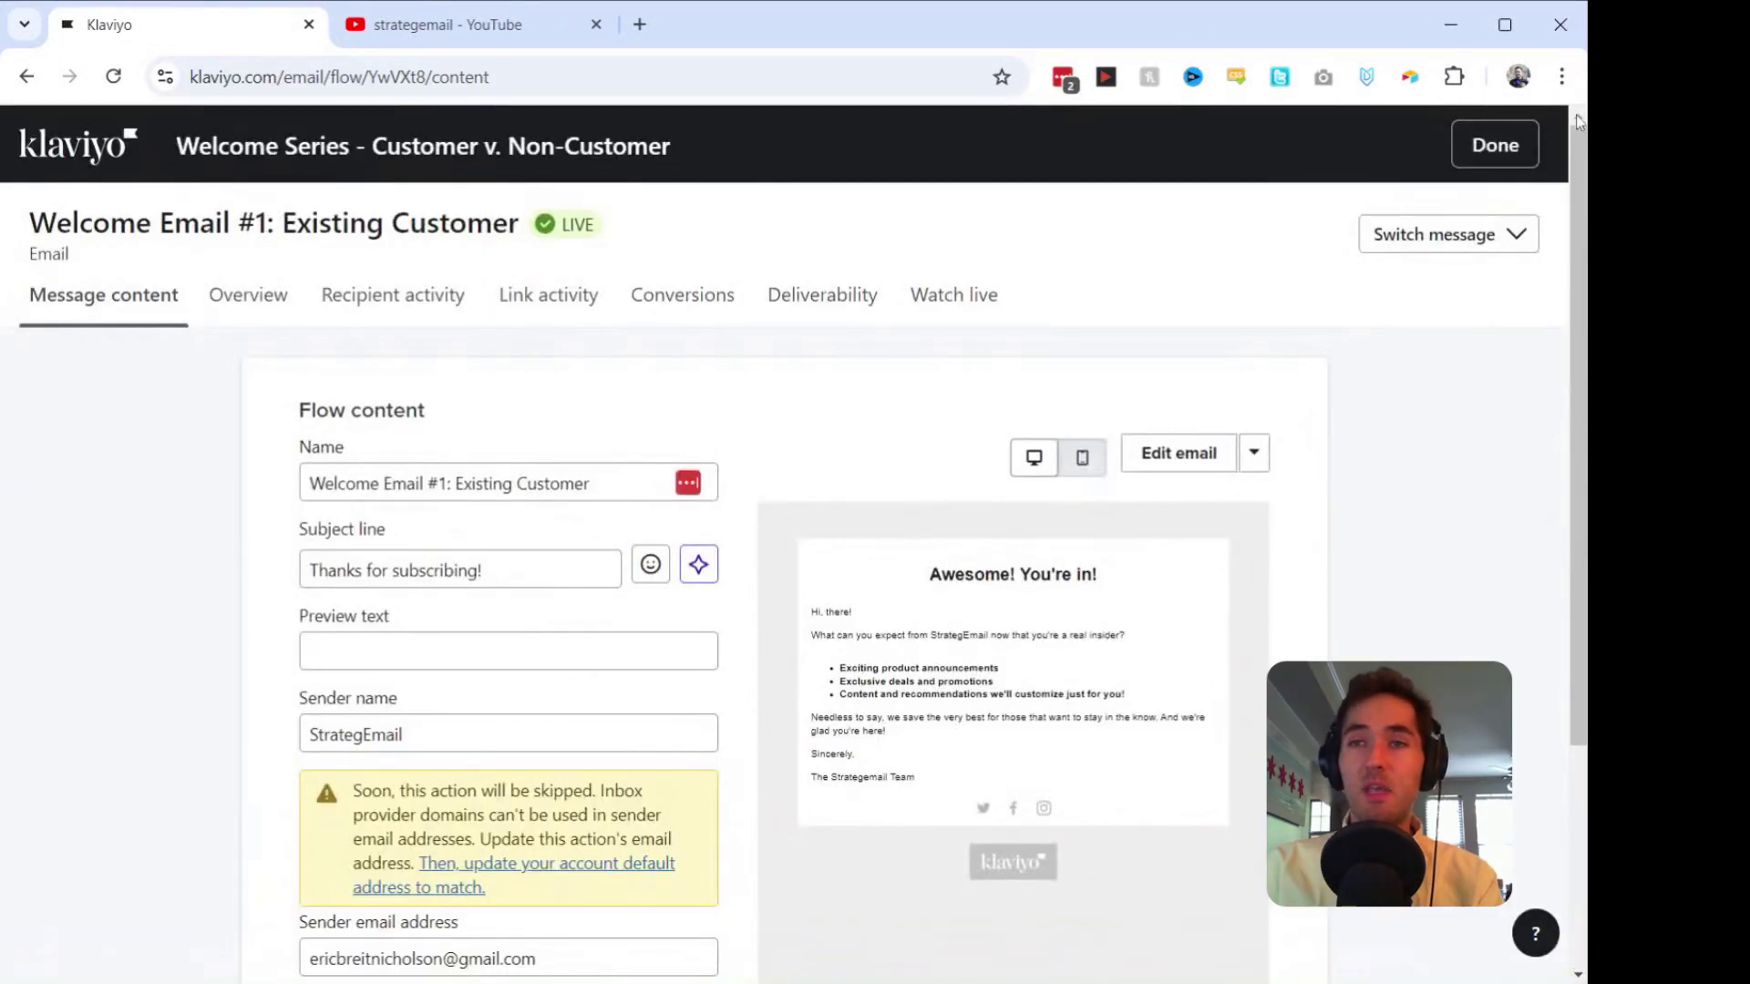
click(1494, 147)
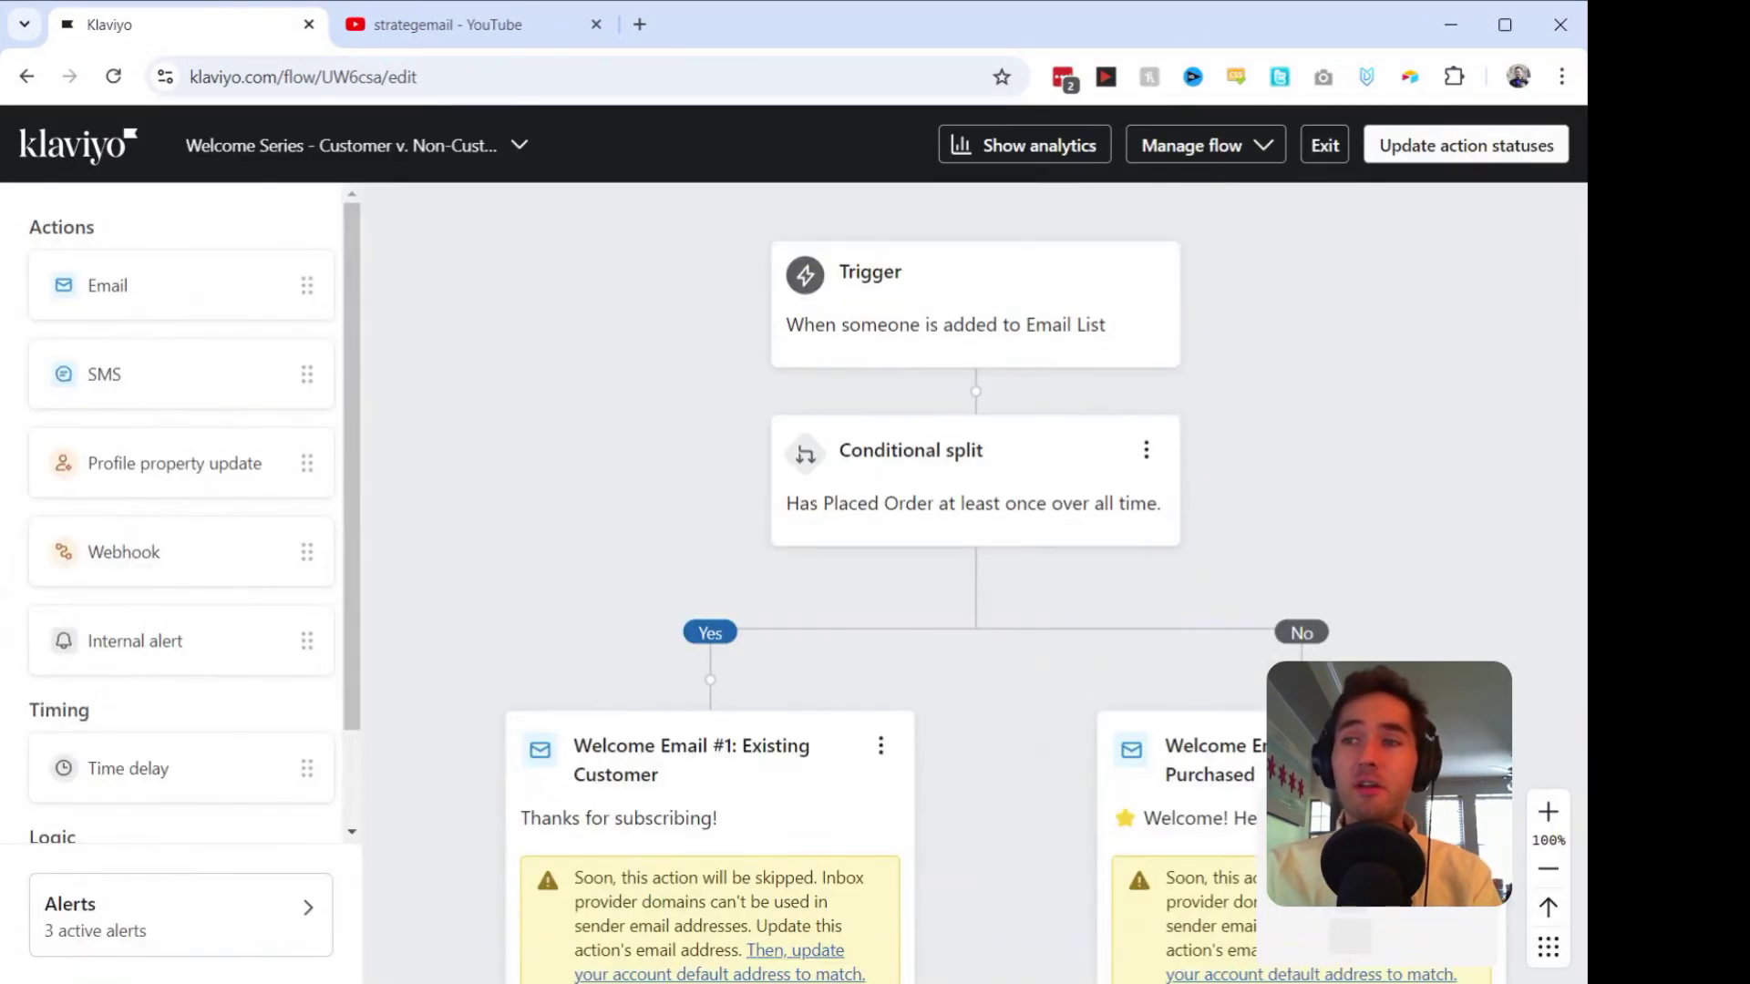
scroll(1399, 318, down, 2)
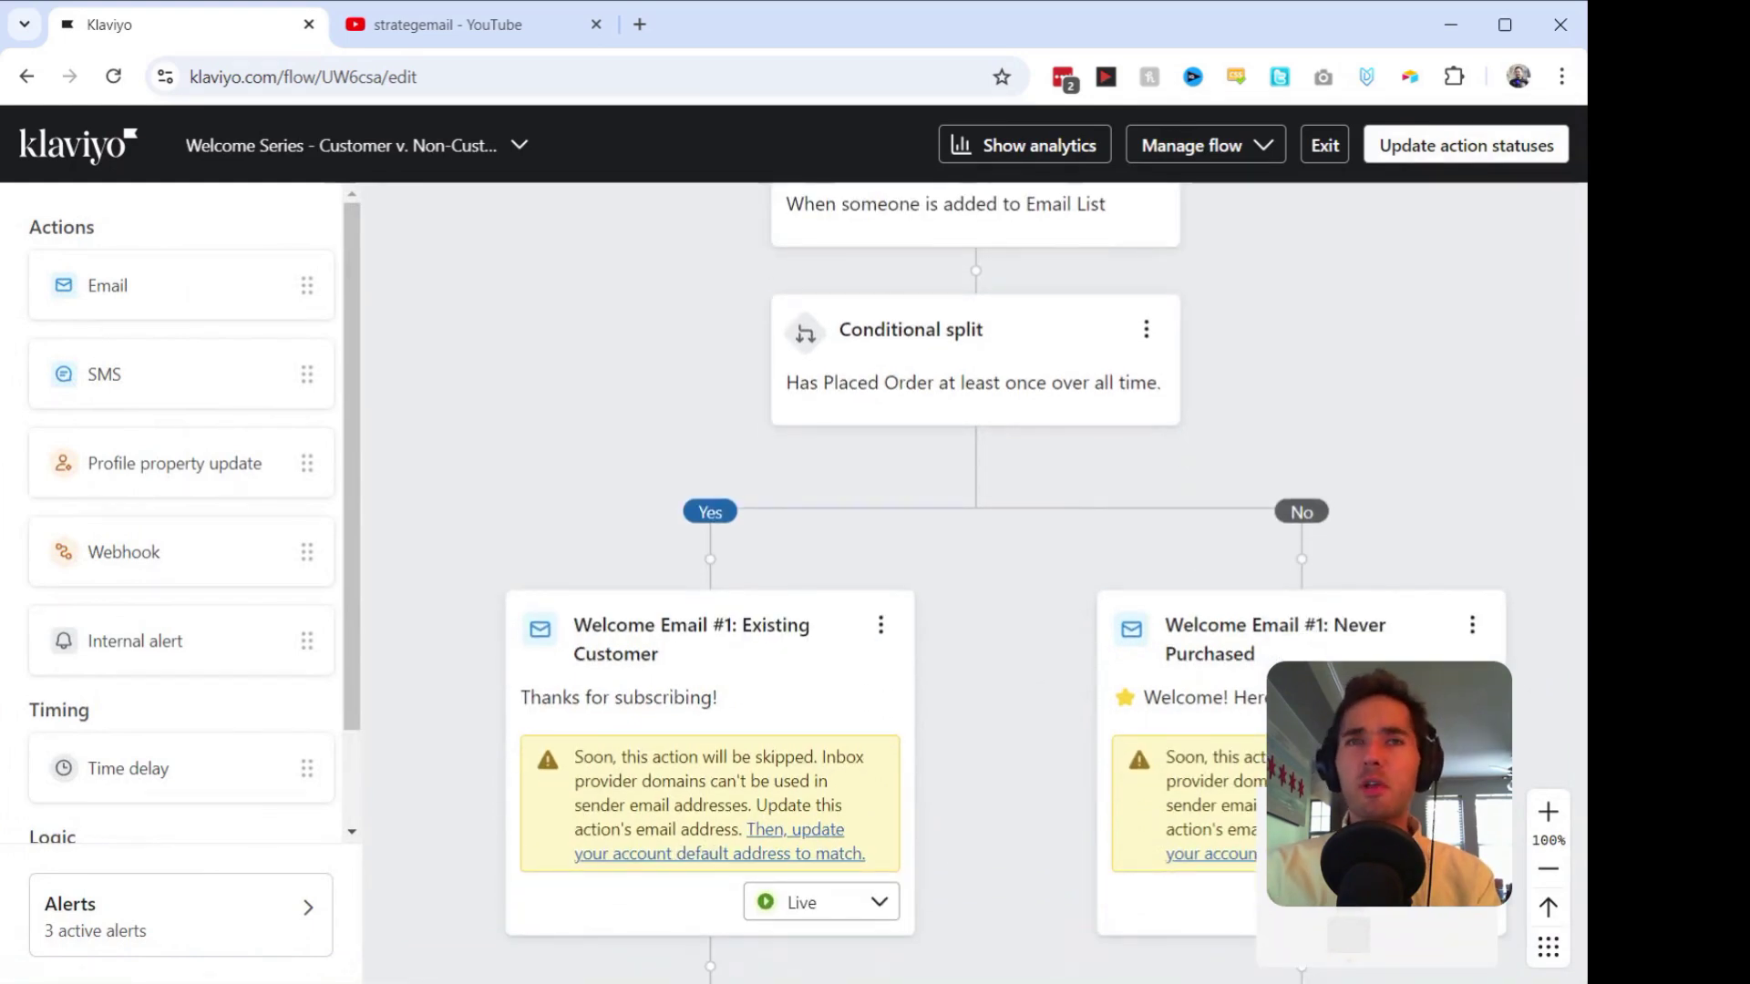